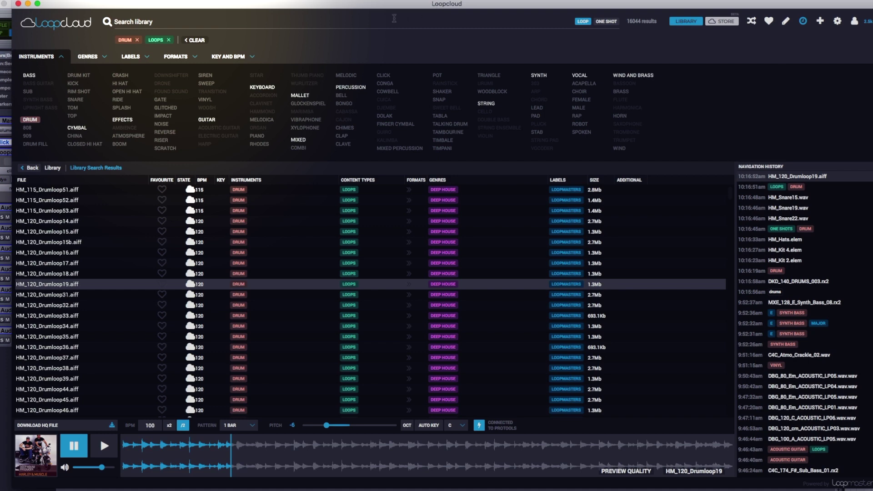
# Search the library's drum loops for "drums".
pyautogui.click(378, 22)
pyautogui.write('drums')
pyautogui.press('Return')
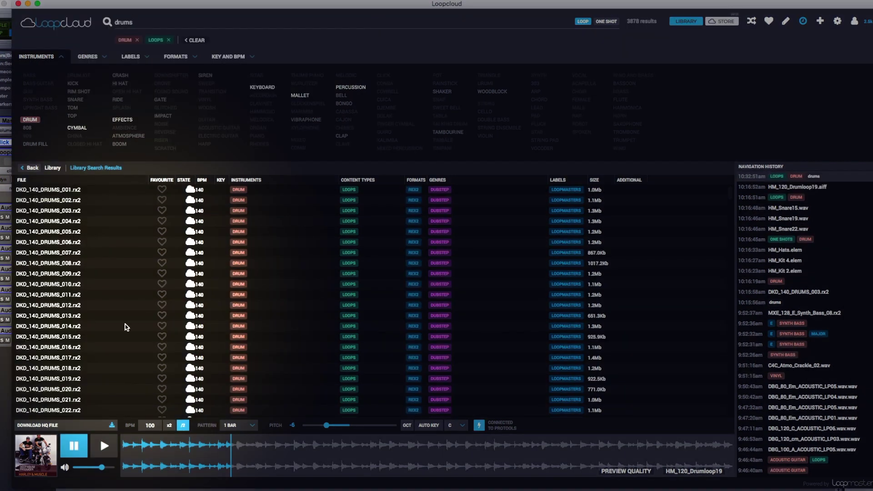
# Preview the DKD_140_DRUMS_006.rx2 loop, pause it, and look at its download and favourite options.
pyautogui.click(91, 246)
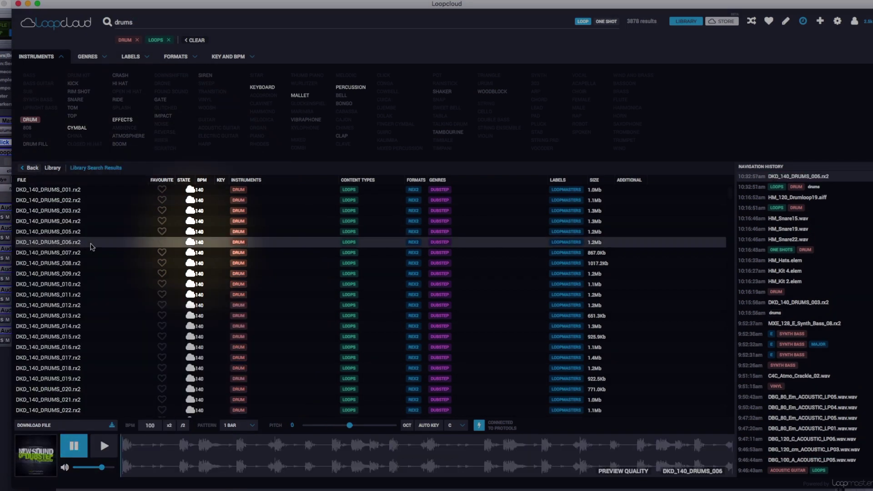
pyautogui.click(102, 450)
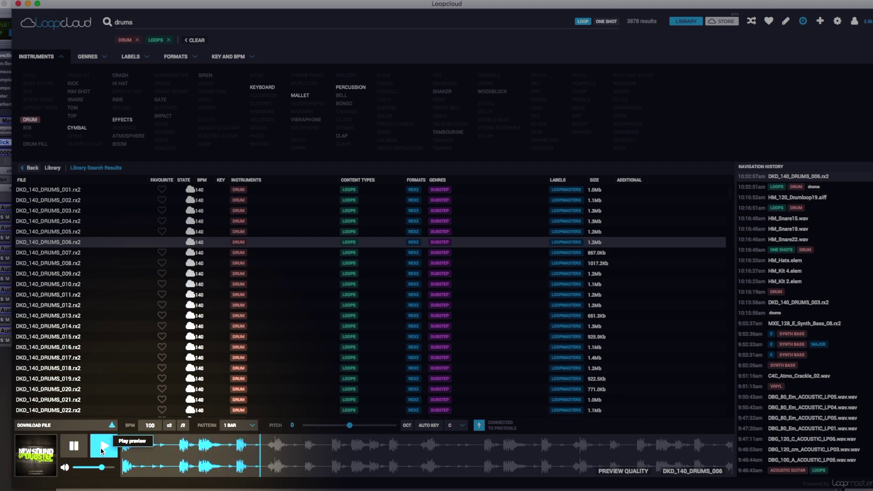
pyautogui.click(74, 446)
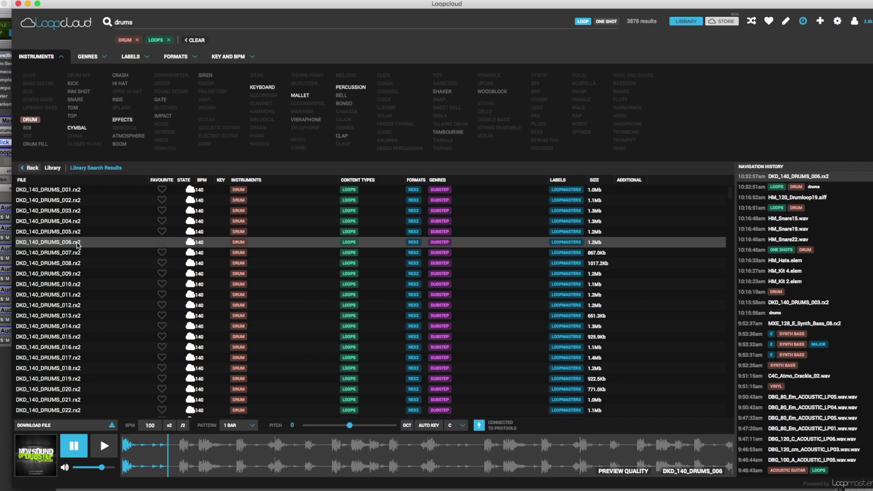
pyautogui.scroll(-1, 77, 246)
pyautogui.rightClick(191, 234)
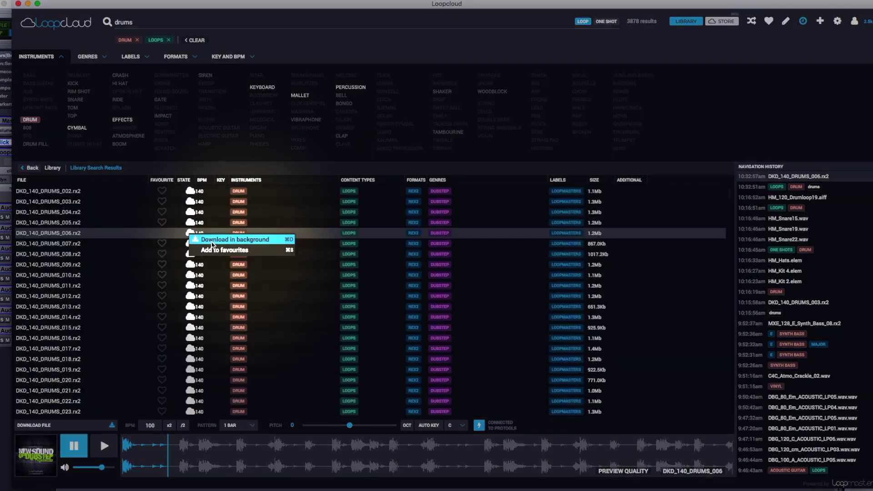
pyautogui.click(133, 239)
# Return to the full library, filter it by Drum and Chillout, and look through the label, format, and key and BPM filters.
pyautogui.click(53, 167)
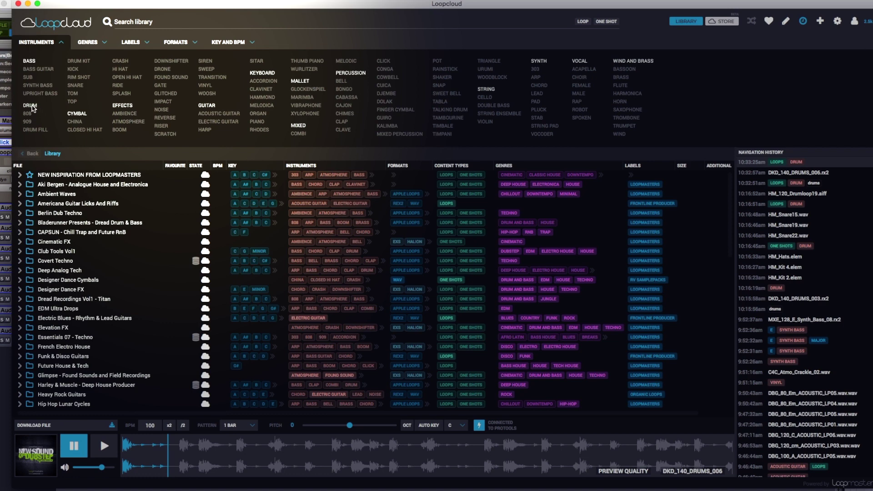
pyautogui.click(30, 106)
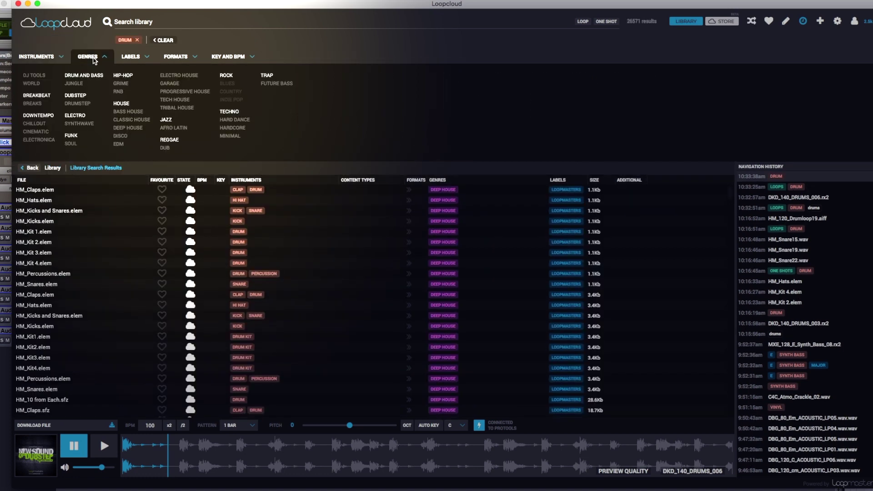
pyautogui.click(135, 57)
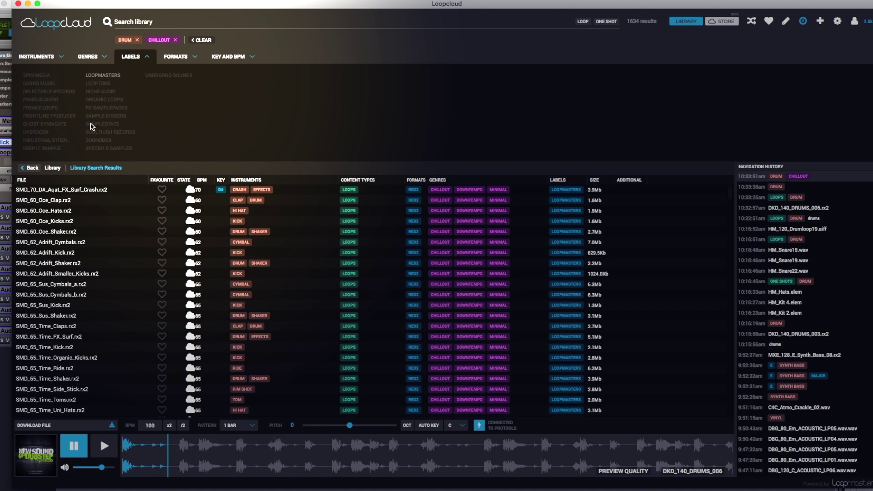
pyautogui.click(175, 58)
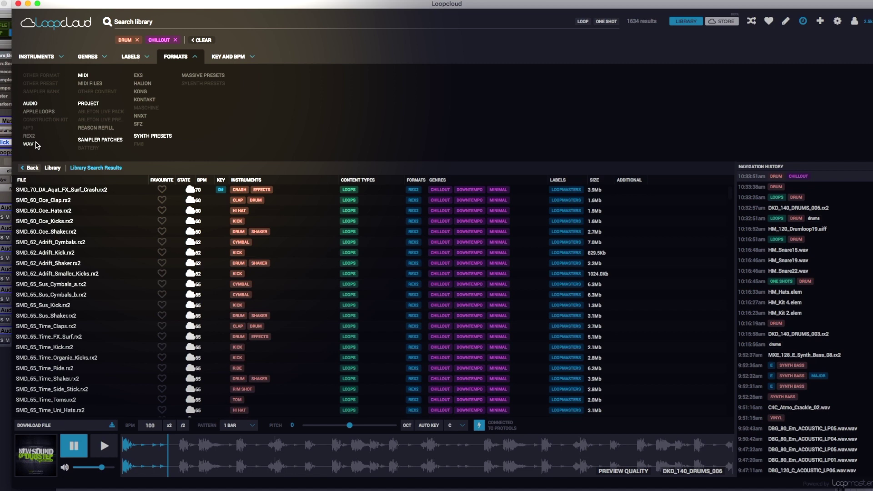
pyautogui.click(229, 56)
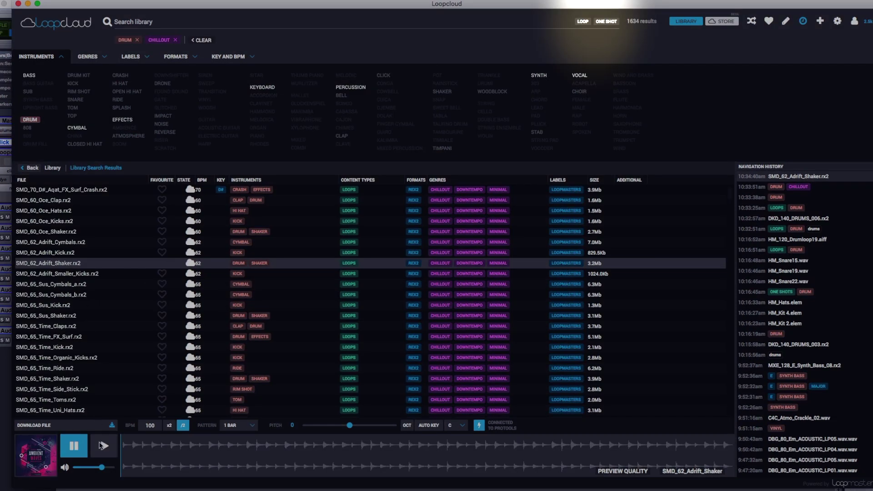
# Preview the SMD_62_Adrift_Shaker.rx2 loop and, with results limited to one shots, the SMD_Crash_11.wav sample.
pyautogui.click(103, 446)
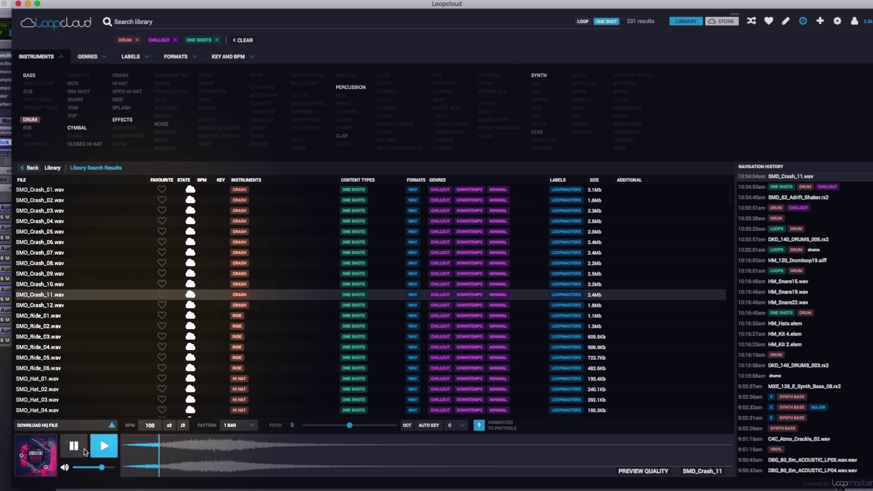
pyautogui.click(75, 448)
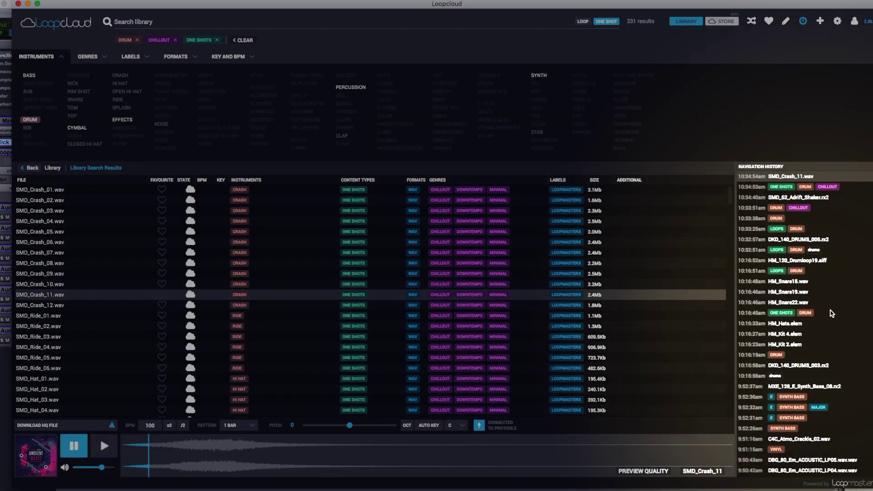
# Reopen HM_Bass9_C3.wav from the older entries in the navigation history and preview it.
pyautogui.scroll(-8, 832, 313)
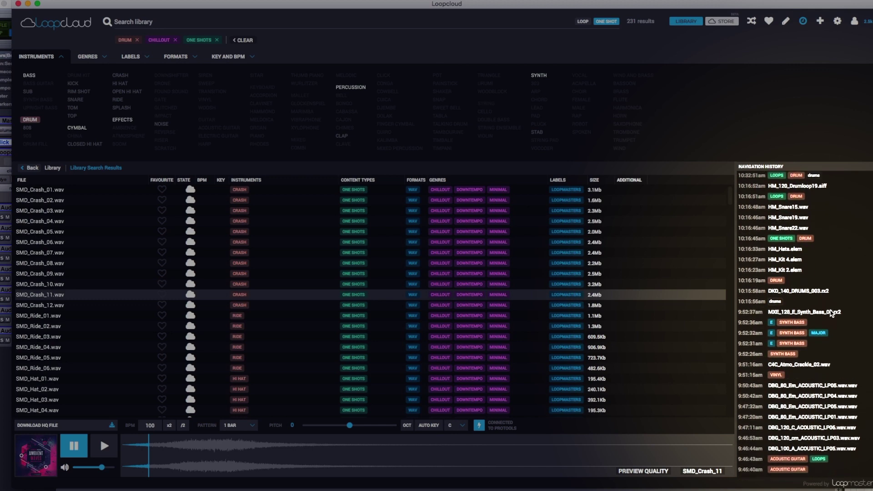
pyautogui.scroll(-12, 831, 313)
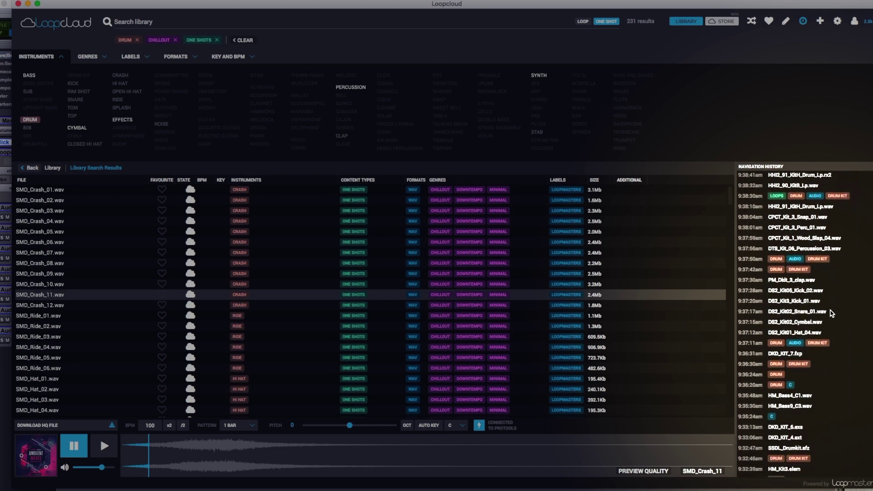
pyautogui.scroll(-2, 832, 313)
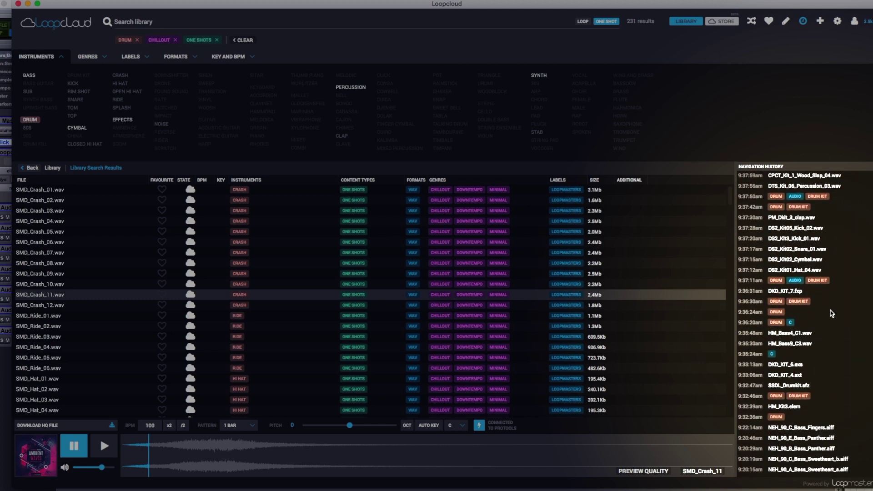
pyautogui.click(791, 343)
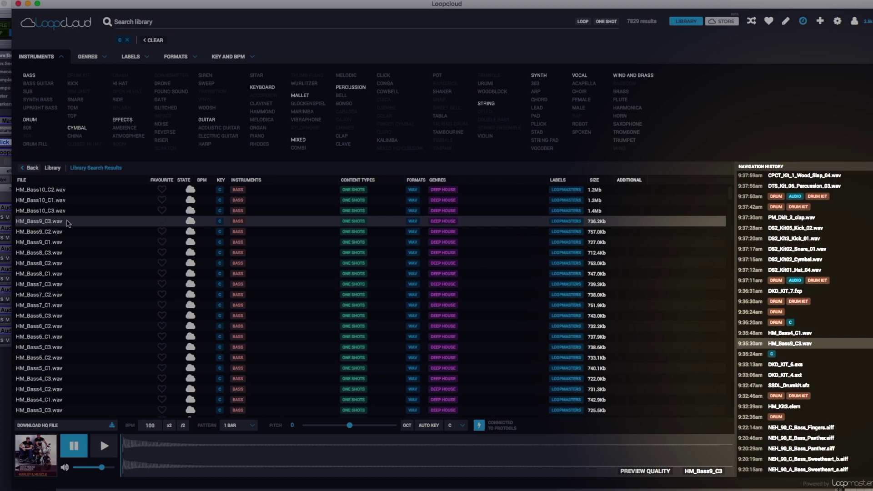
pyautogui.click(104, 448)
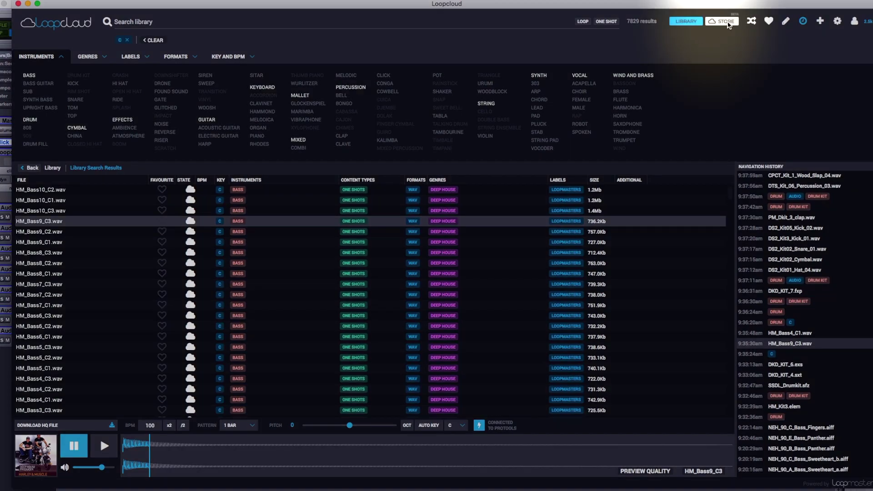
# Open the Sublime Tech Vocals pack in the store and expand its REX files down to the UVOX_ADLIBS contents.
pyautogui.click(728, 22)
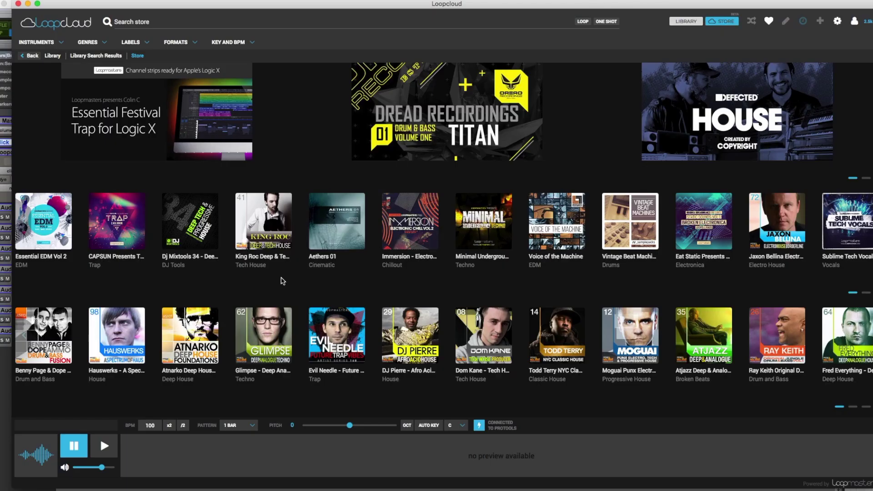
pyautogui.scroll(-1, 312, 298)
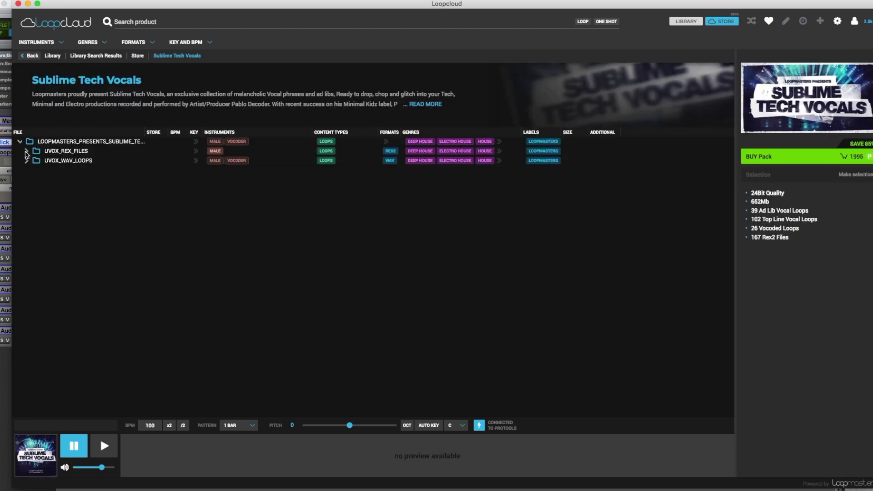
pyautogui.click(26, 152)
pyautogui.click(33, 161)
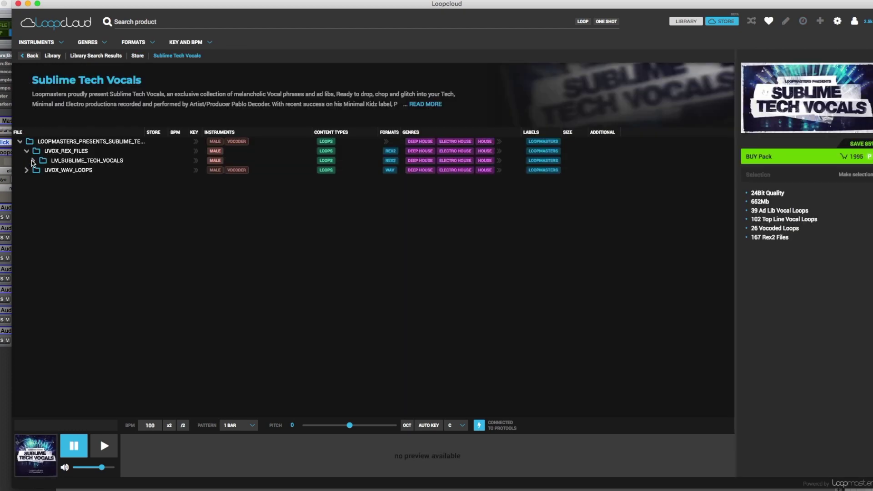
pyautogui.click(39, 170)
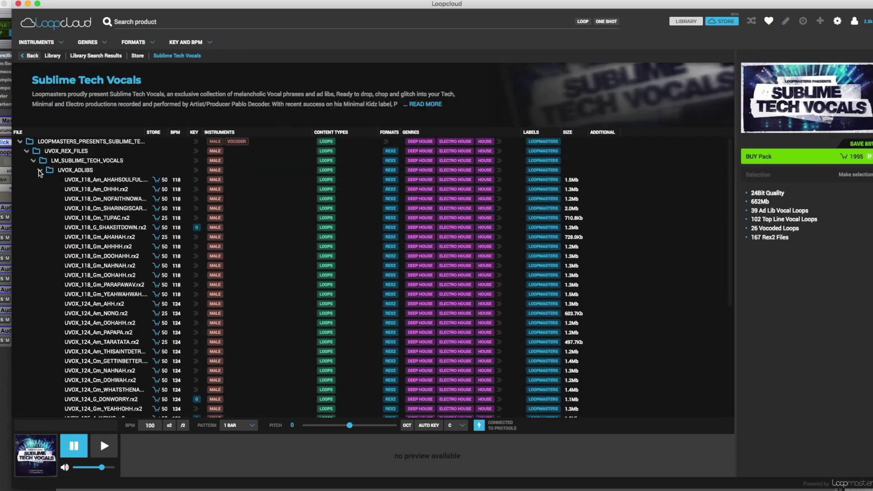
# Preview the UVOX_118_Cm_NOFAITHNOWAY vocal loop from the ad-libs folder.
pyautogui.click(98, 200)
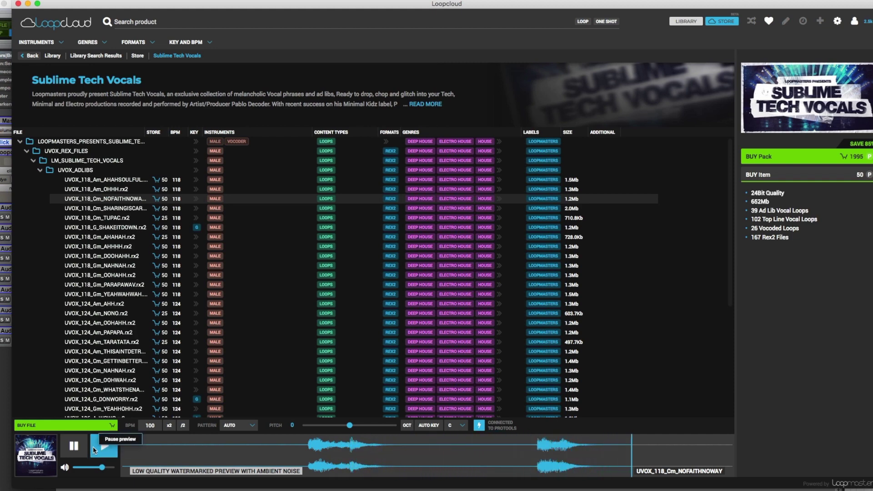
pyautogui.click(98, 442)
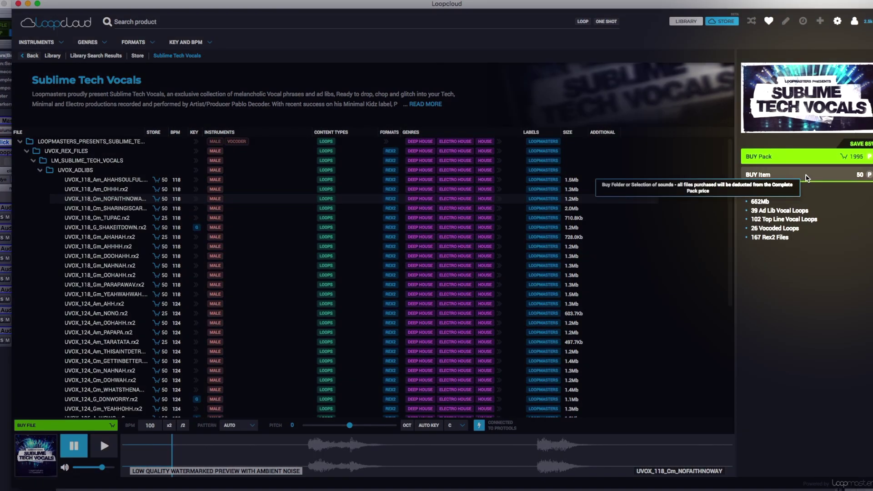
pyautogui.click(869, 24)
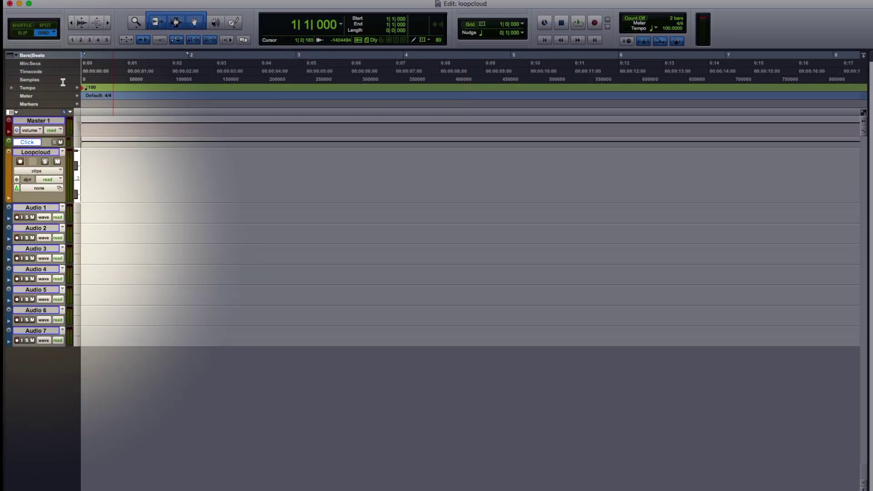
# In the Pro Tools session, insert the Loopcloud multichannel Native instrument plug-in on the Loopcloud track and close its plug-in window.
pyautogui.click(34, 153)
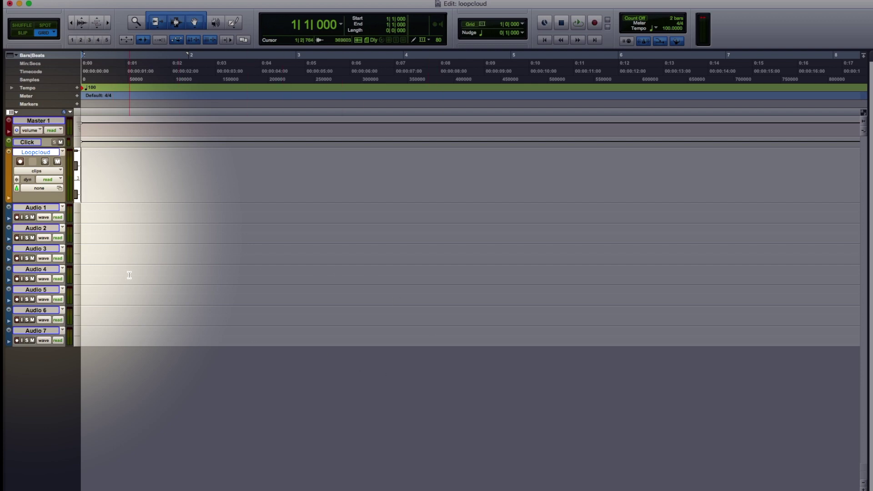
pyautogui.press('super+equal')
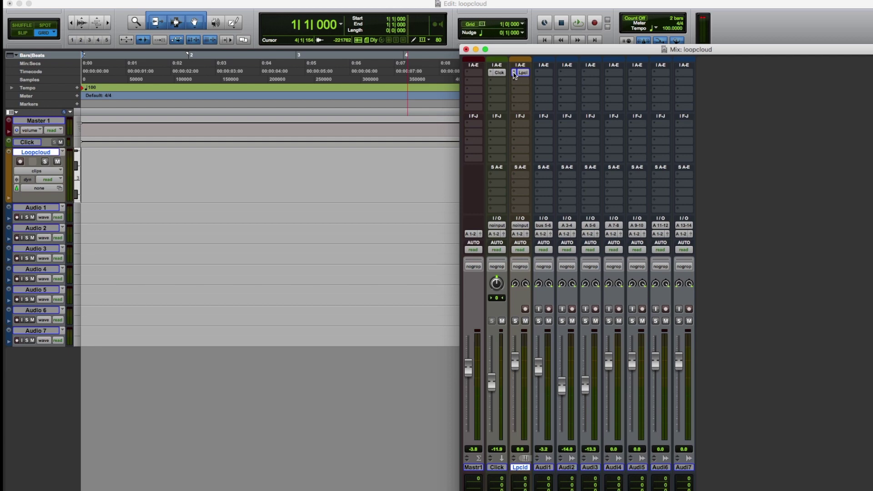
pyautogui.click(515, 75)
pyautogui.moveTo(564, 74)
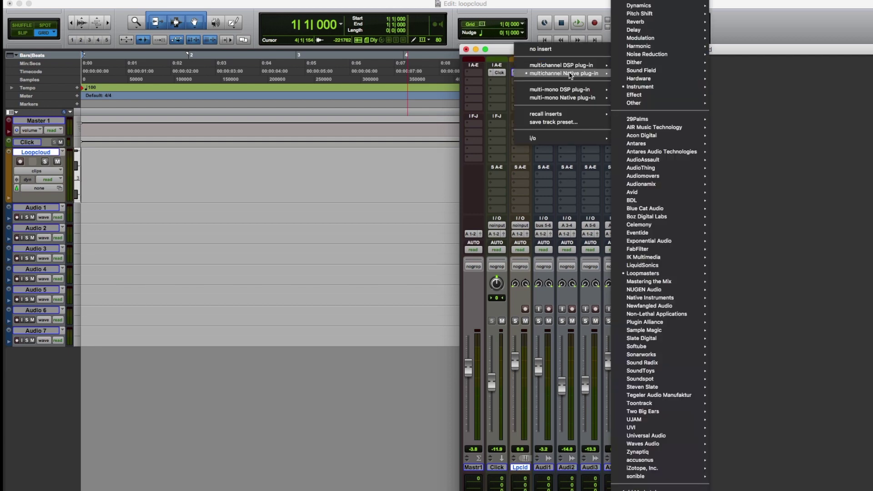
pyautogui.moveTo(660, 87)
pyautogui.click(799, 205)
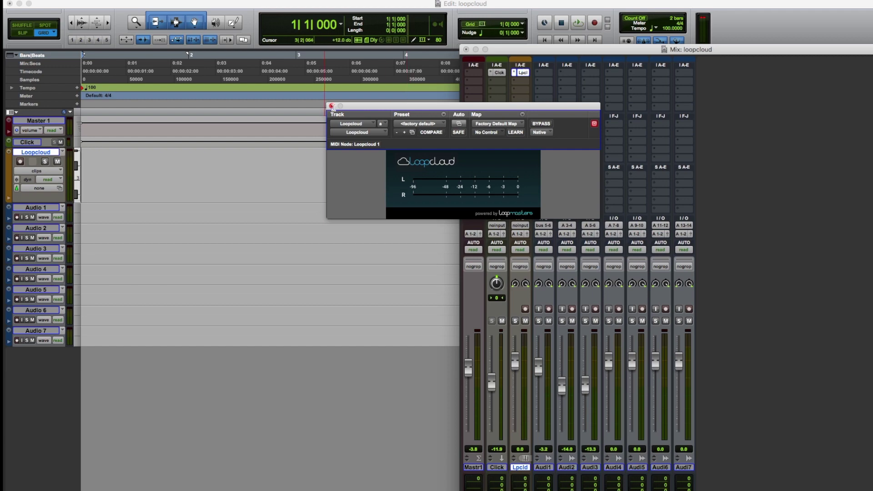
pyautogui.click(332, 106)
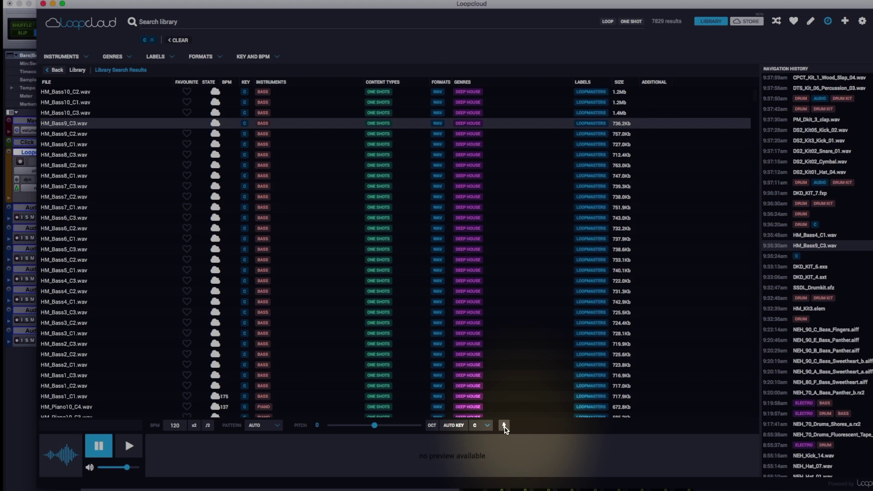
# Switch to Loopcloud and connect it to the Pro Tools session.
pyautogui.click(505, 428)
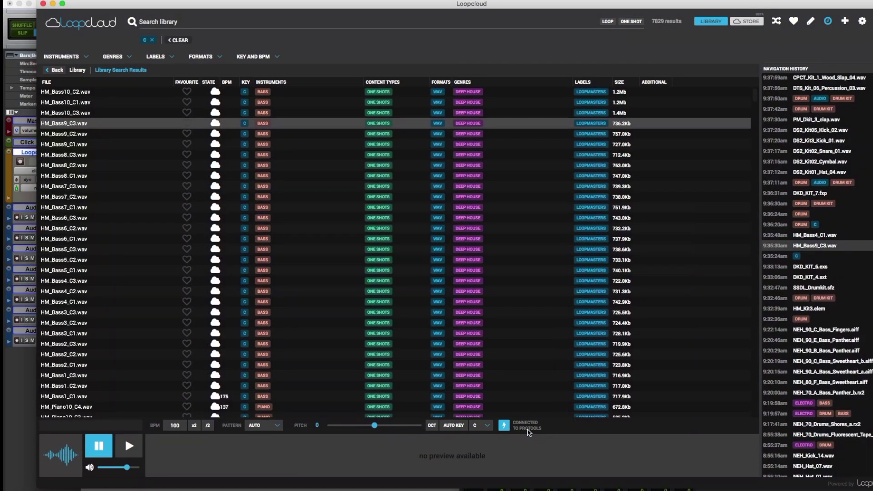
pyautogui.press('super+Tab')
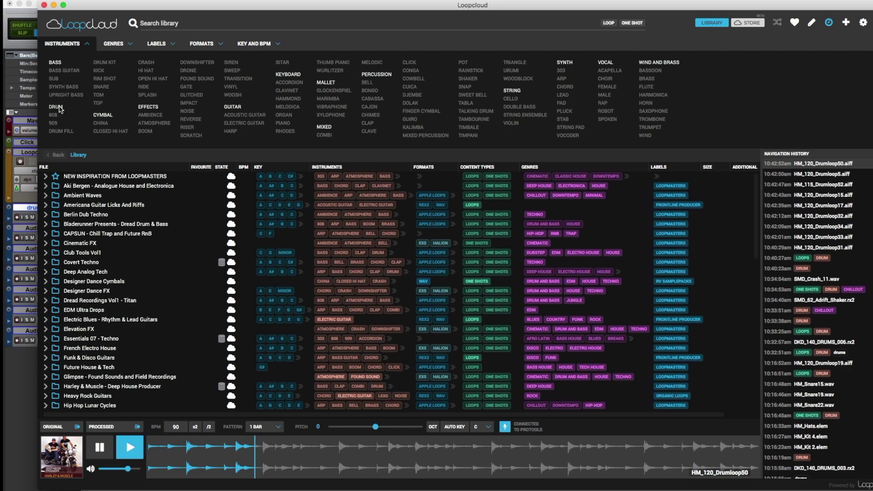
# Filter the library to drum loops and set the pitch of the HM_120_Drumloop50 preview to 5.
pyautogui.click(57, 107)
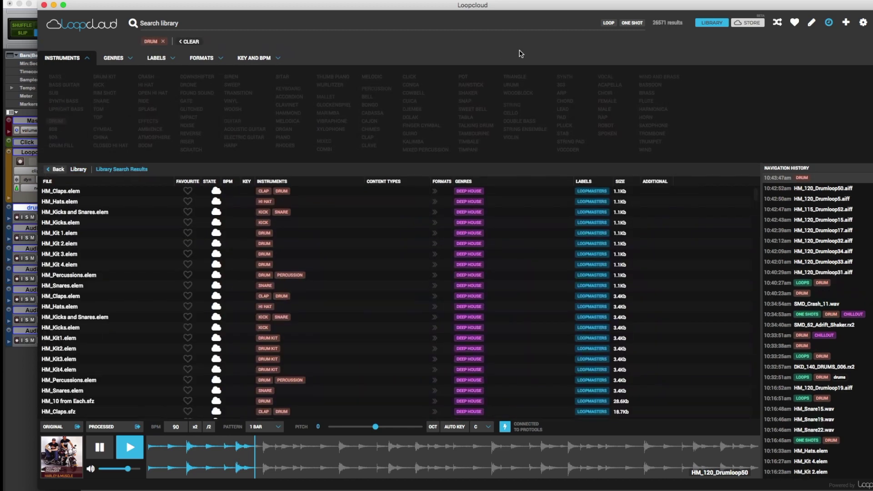
pyautogui.click(609, 23)
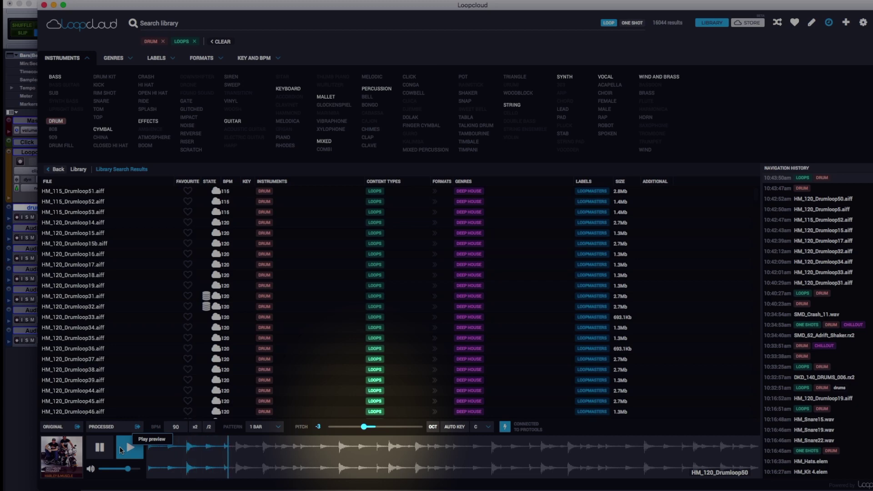
pyautogui.click(383, 427)
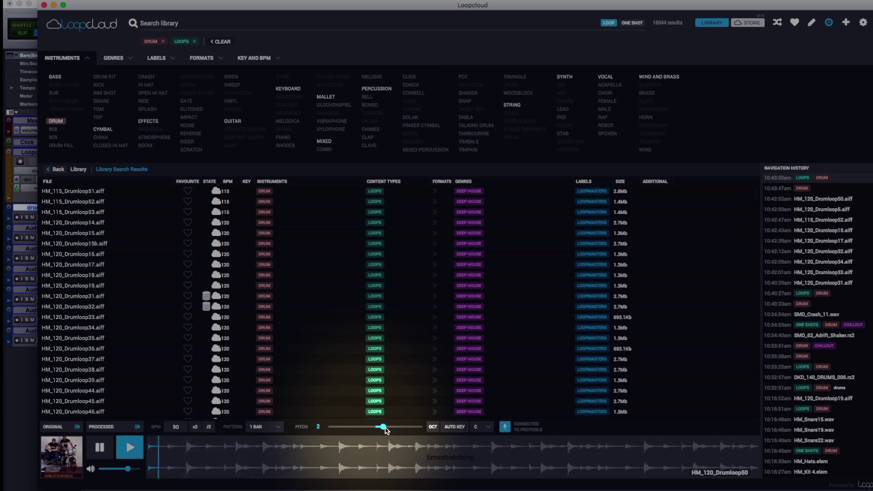
pyautogui.moveTo(385, 430); pyautogui.dragTo(395, 429)
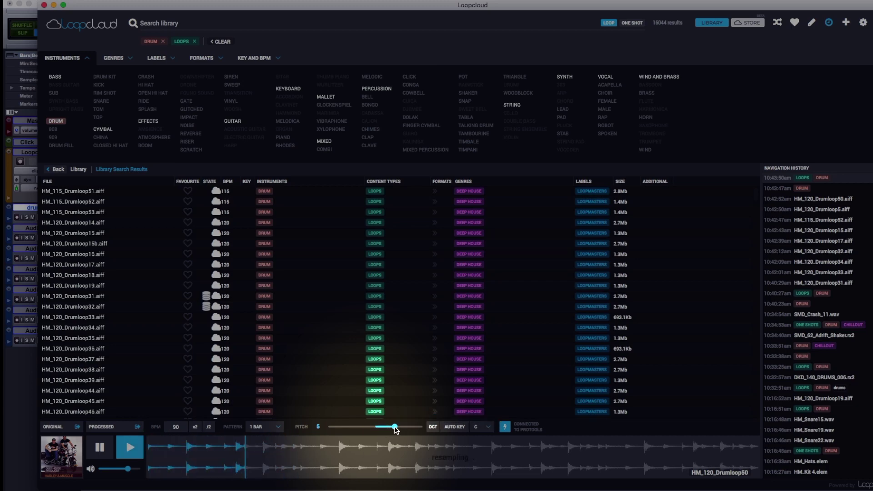
# Reset the drum loop preview's pitch to 0, audition it at double and half tempo, and return it to normal tempo.
pyautogui.moveTo(396, 430); pyautogui.dragTo(376, 429)
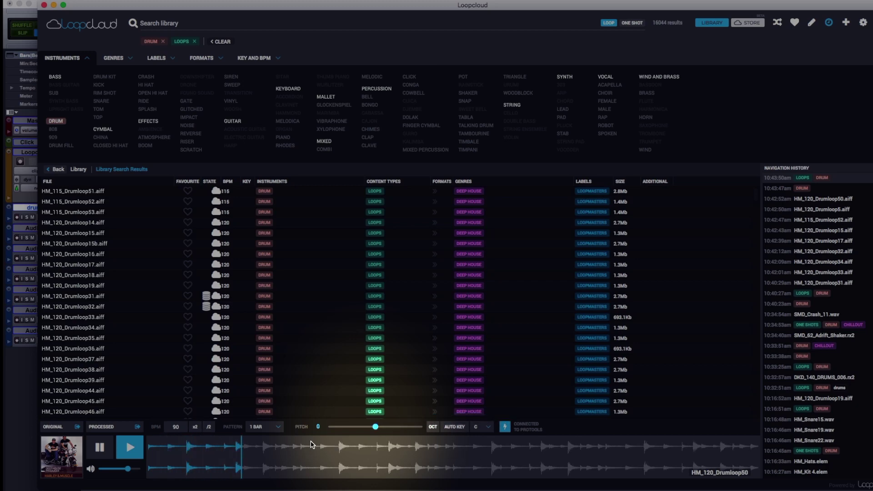
pyautogui.press('space')
pyautogui.click(194, 428)
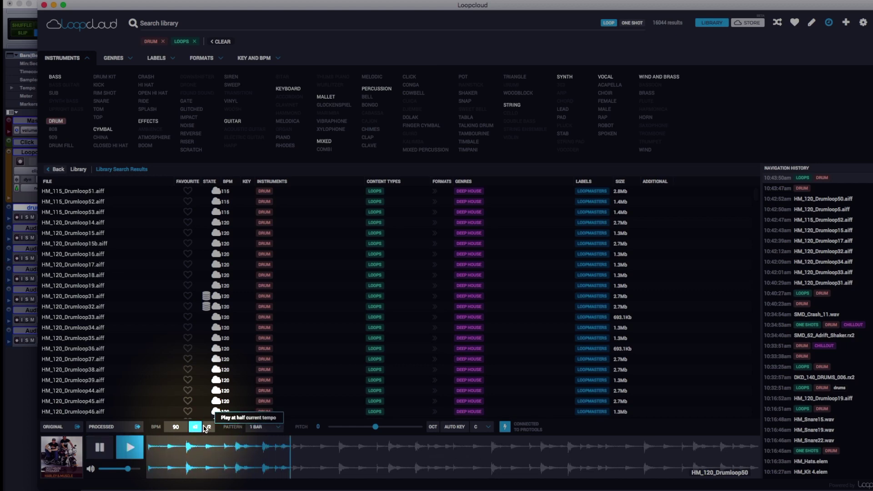
pyautogui.click(207, 427)
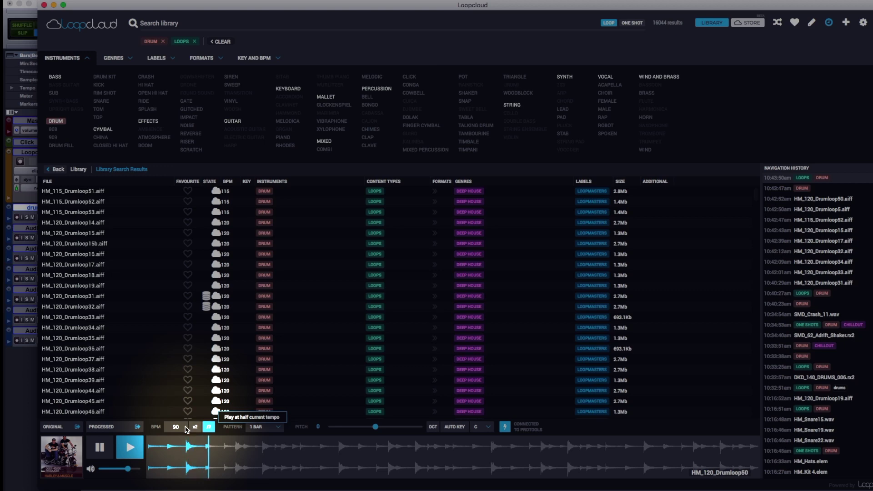
pyautogui.click(209, 427)
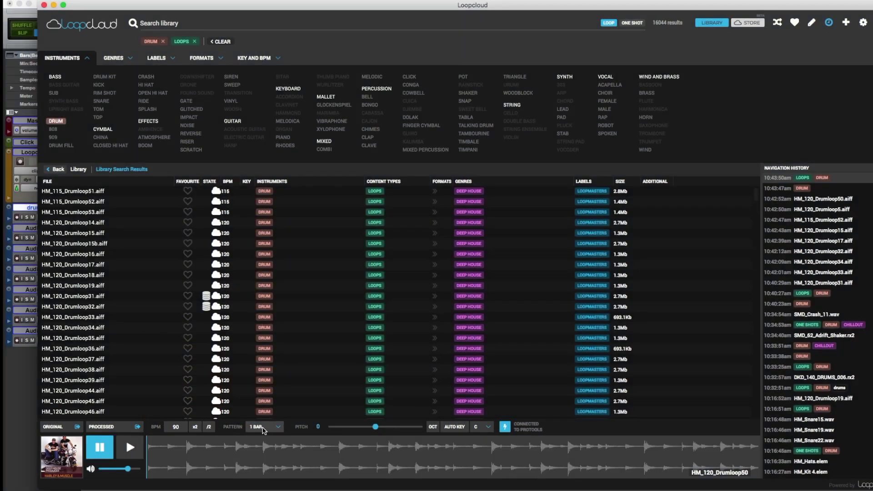
# Audition HM_120_Drumloop50 with the Auto and Kick 2 patterns, return the pattern to 1 Bar and stop the preview.
pyautogui.click(264, 429)
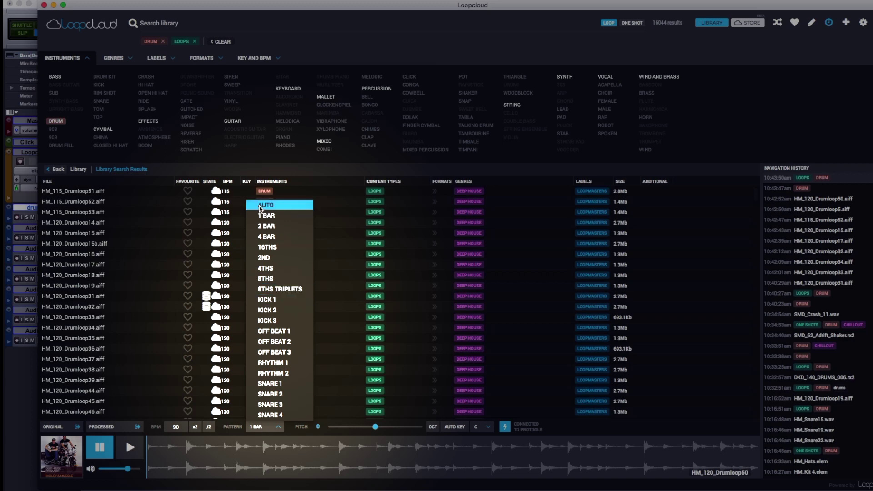
pyautogui.click(264, 207)
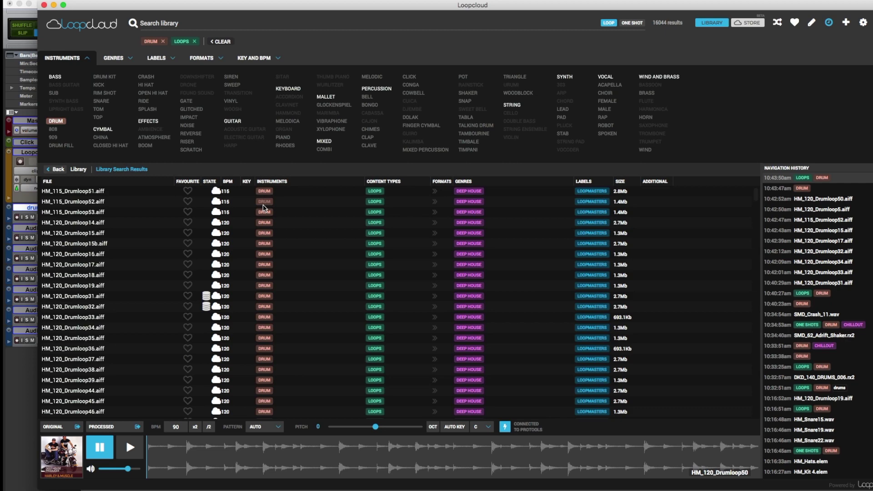
pyautogui.click(266, 429)
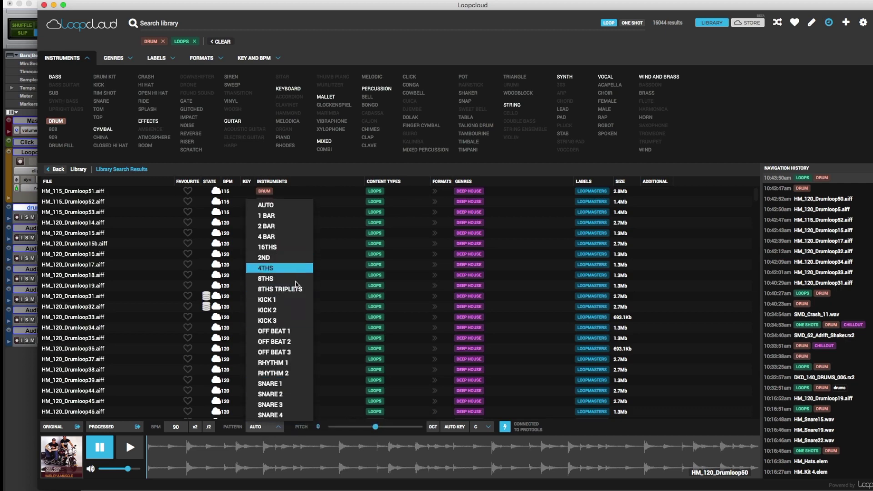
pyautogui.click(281, 312)
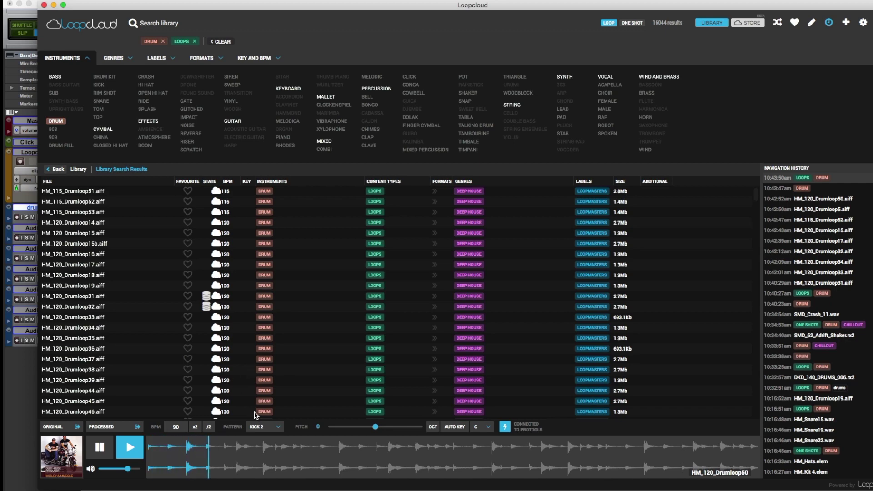
pyautogui.click(259, 427)
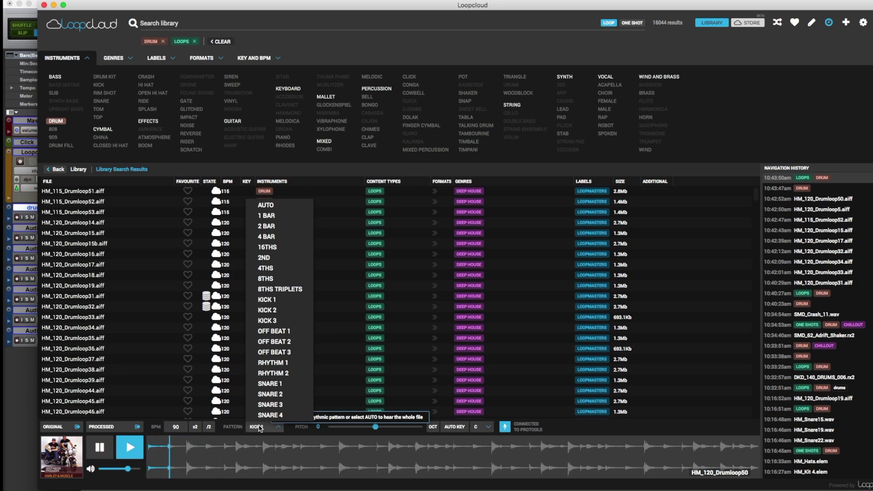
pyautogui.click(275, 216)
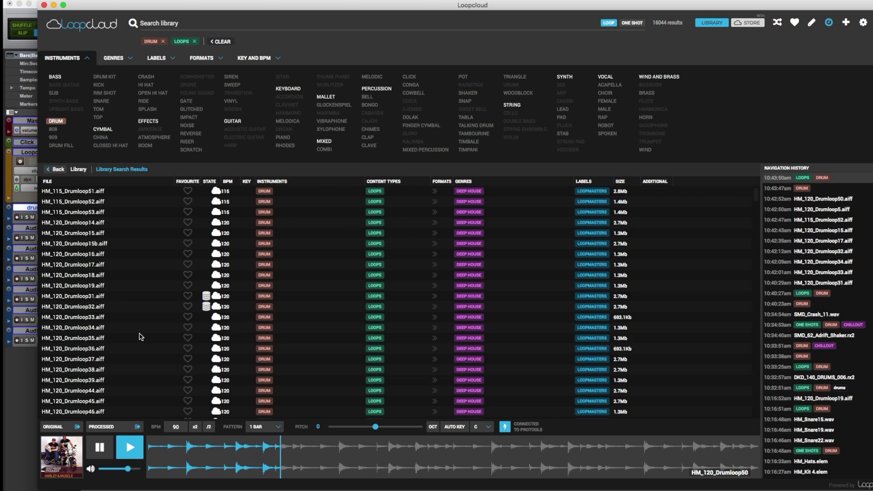
pyautogui.press('space')
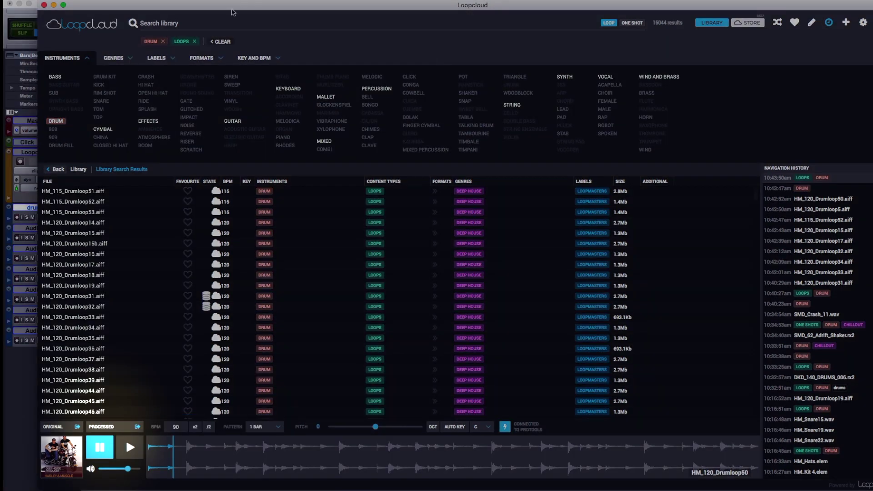
# Place the processed version of HM_120_Drumloop50 at bar 1 of the drums track in Pro Tools and play it back.
pyautogui.moveTo(291, 6); pyautogui.dragTo(547, 12)
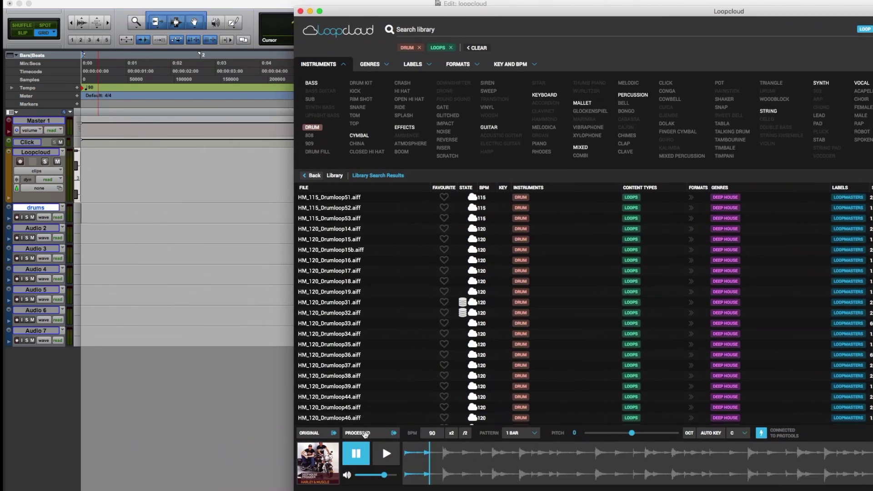
pyautogui.moveTo(306, 406); pyautogui.dragTo(92, 217)
pyautogui.press('space')
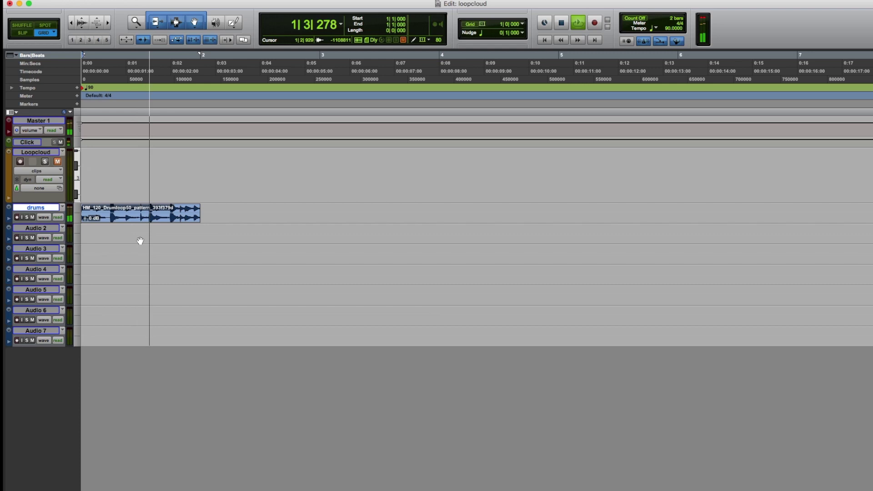
pyautogui.press('space')
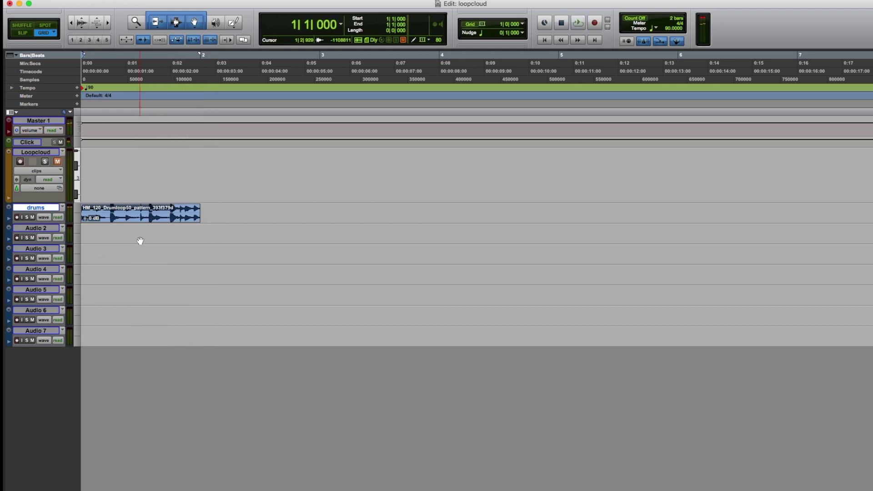
# Duplicate the drum loop clip three times along the drums track and open the Audio 2 track's name for editing.
pyautogui.click(175, 221)
pyautogui.press('super+d')
pyautogui.press('super+d')
pyautogui.press('super+d')
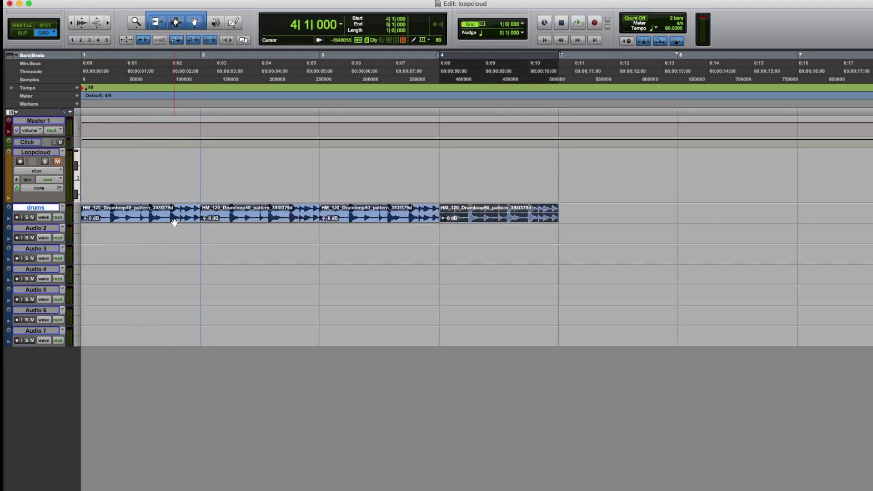
pyautogui.press('Return')
pyautogui.doubleClick(39, 228)
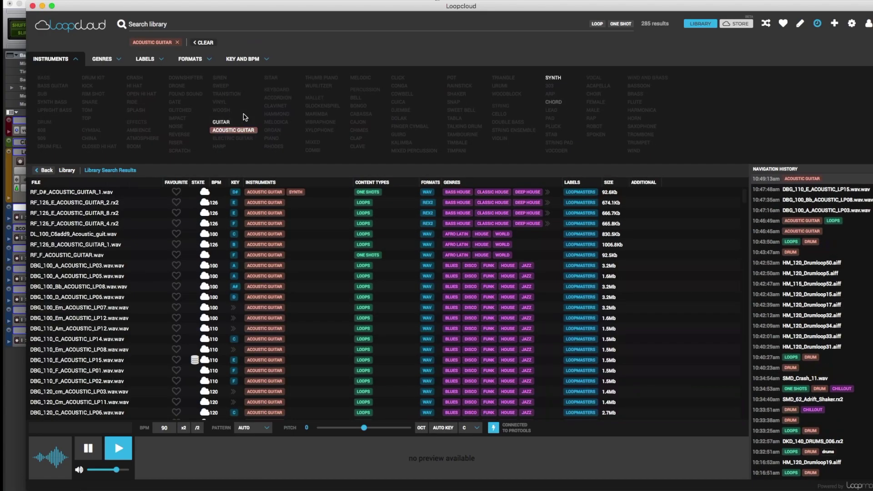
# In Loopcloud, narrow the acoustic guitar results to loops and preview DBG_110_F_ACOUSTIC_LP01, DBG_100_D_ACOUSTIC_LP06, DBG_110_C_ACOUSTIC_LP14 and DBG_120_G_ACOUSTIC_LP12.
pyautogui.click(599, 25)
pyautogui.click(104, 350)
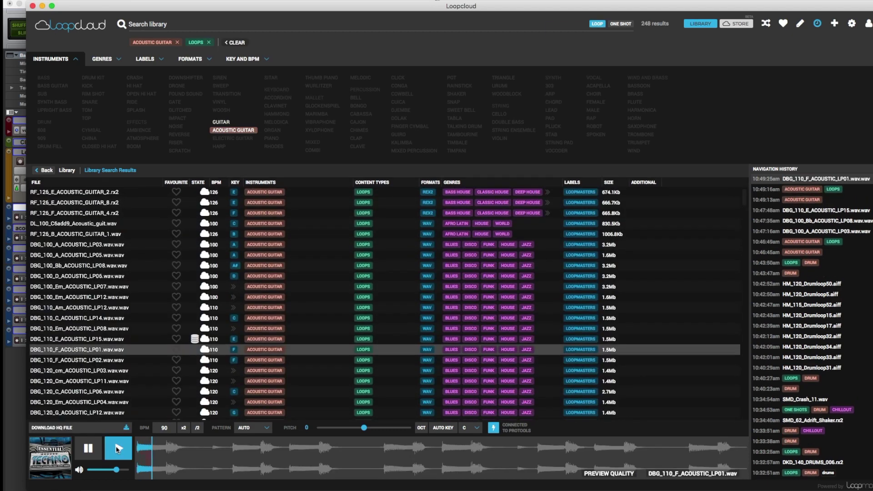
pyautogui.click(86, 273)
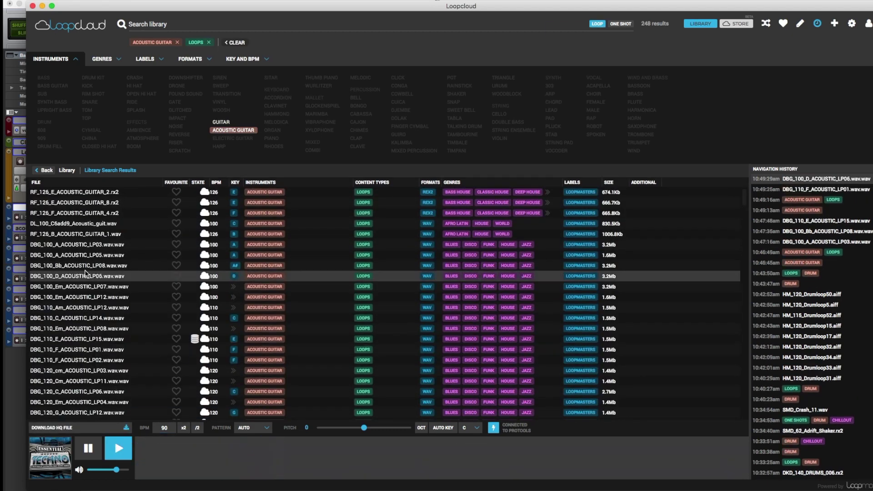
pyautogui.click(91, 318)
pyautogui.click(109, 413)
pyautogui.scroll(-4, 102, 364)
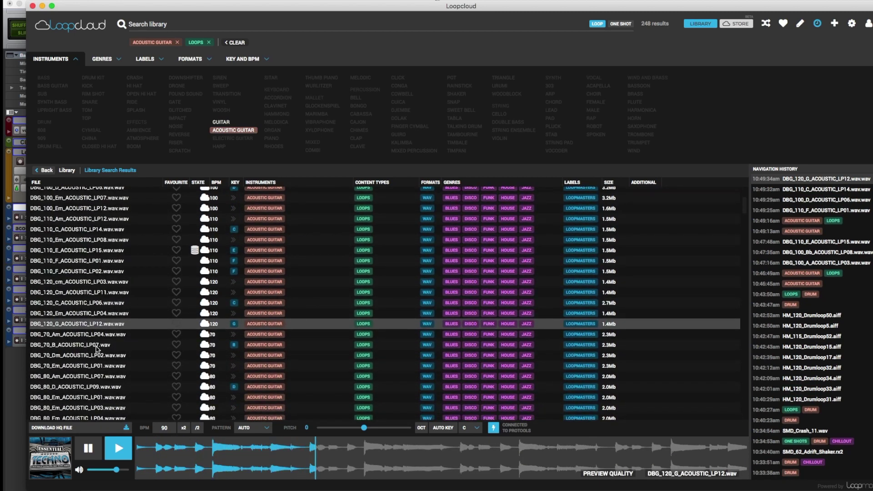
# Preview DBG_70_B_ACOUSTIC_LP07, return to DBG_120_G_ACOUSTIC_LP12 and replay it from the start.
pyautogui.click(95, 348)
pyautogui.click(104, 325)
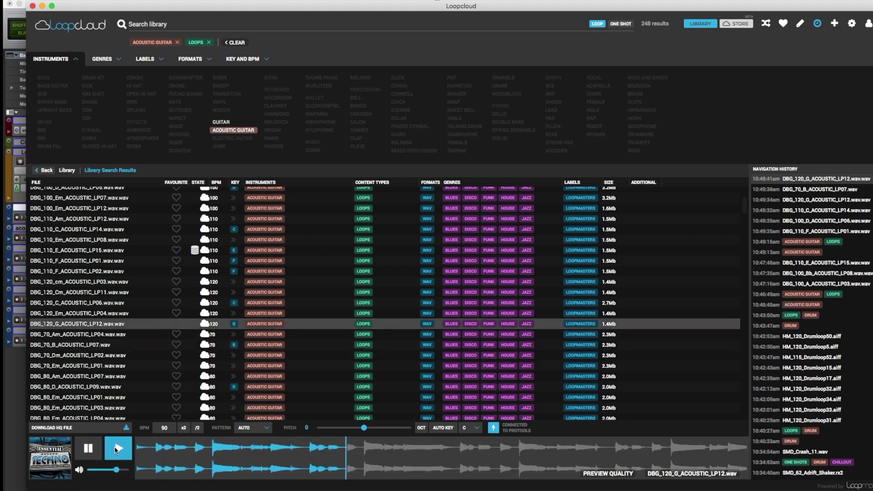
pyautogui.click(118, 451)
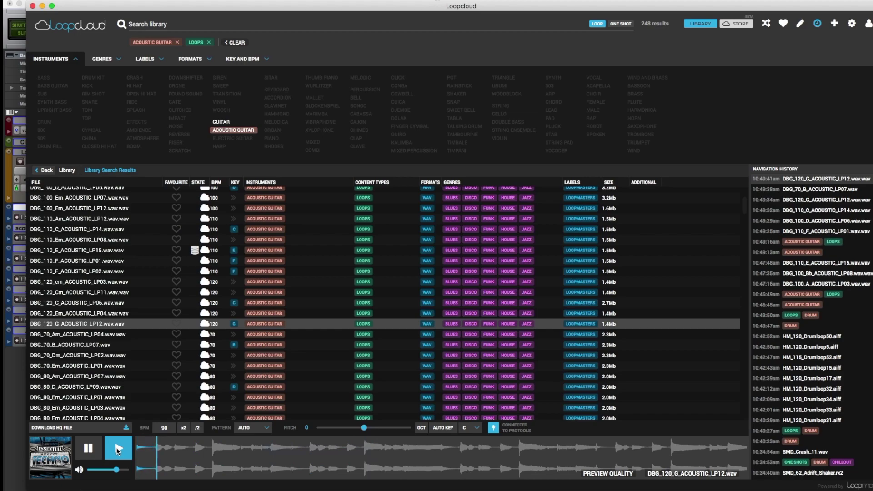
pyautogui.click(91, 449)
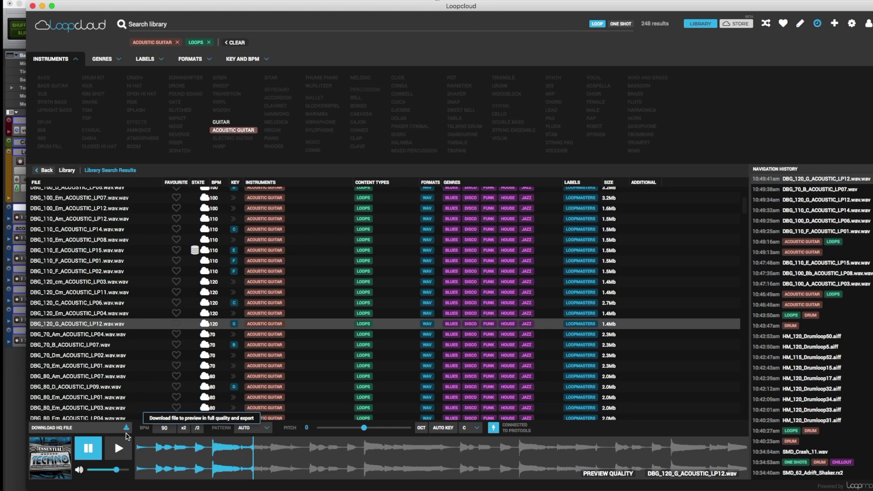
pyautogui.click(117, 450)
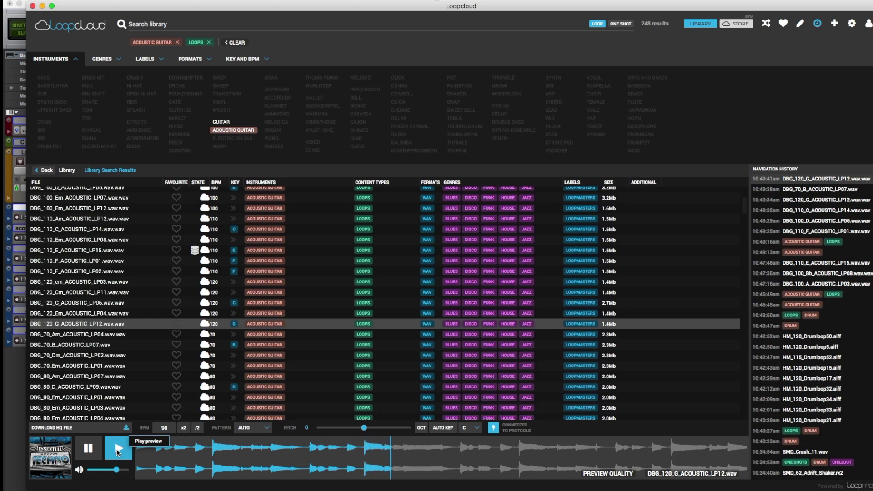
# Audition DBG_120_G_ACOUSTIC_LP12 with the Off Beat 1, Off Beat 3, Snare 2 and Snare 3 patterns.
pyautogui.click(245, 429)
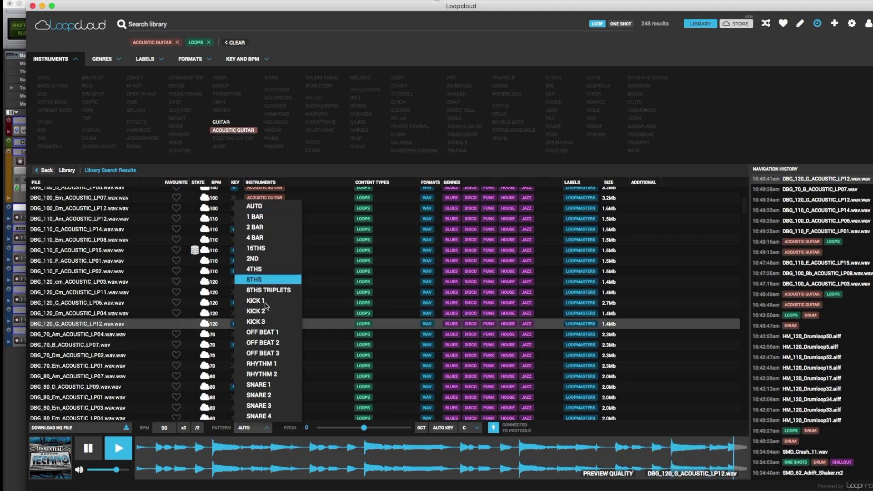
pyautogui.click(271, 333)
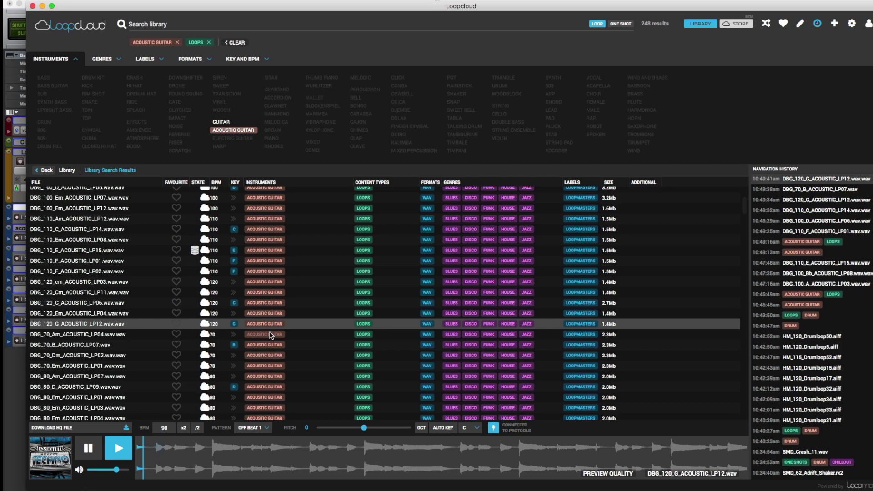
pyautogui.click(254, 428)
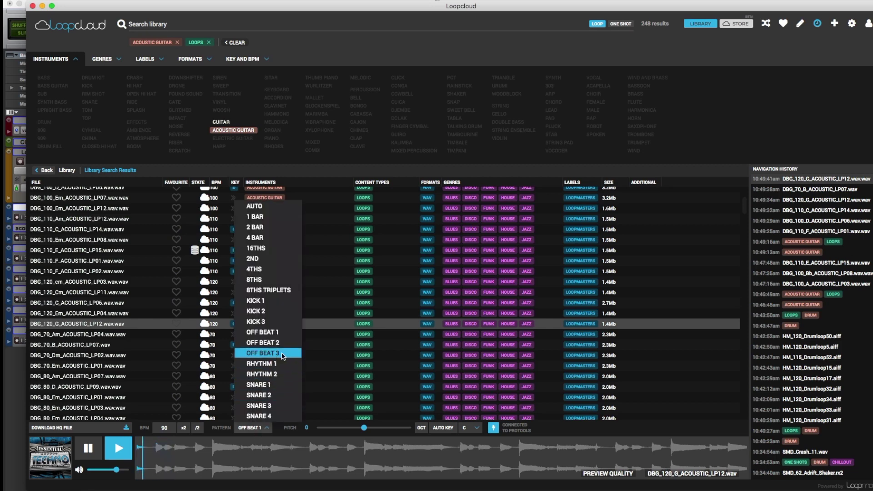
pyautogui.click(282, 354)
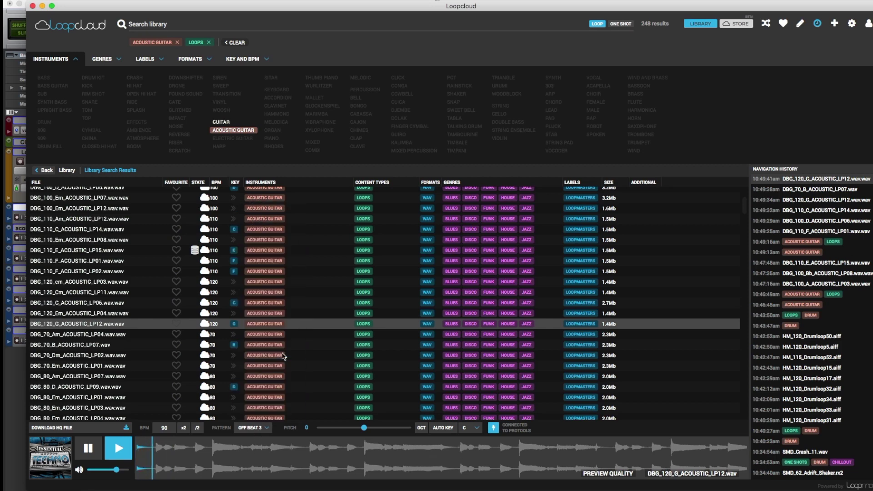
pyautogui.click(248, 428)
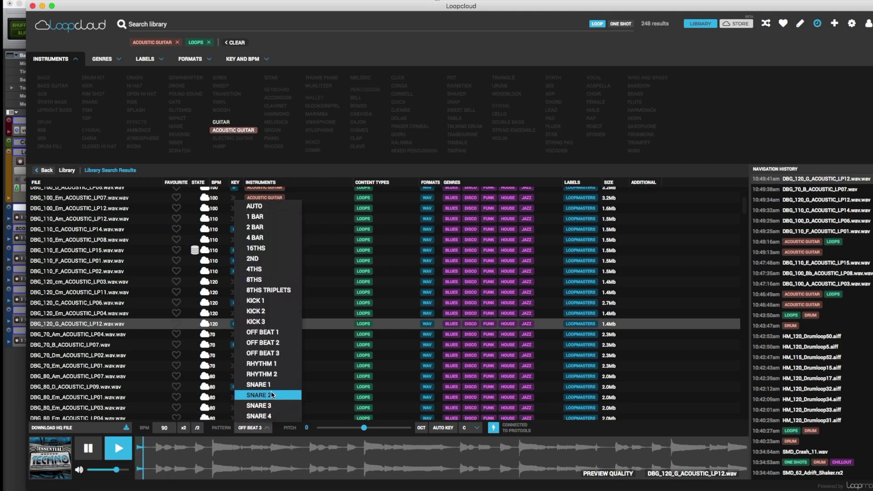
pyautogui.click(272, 395)
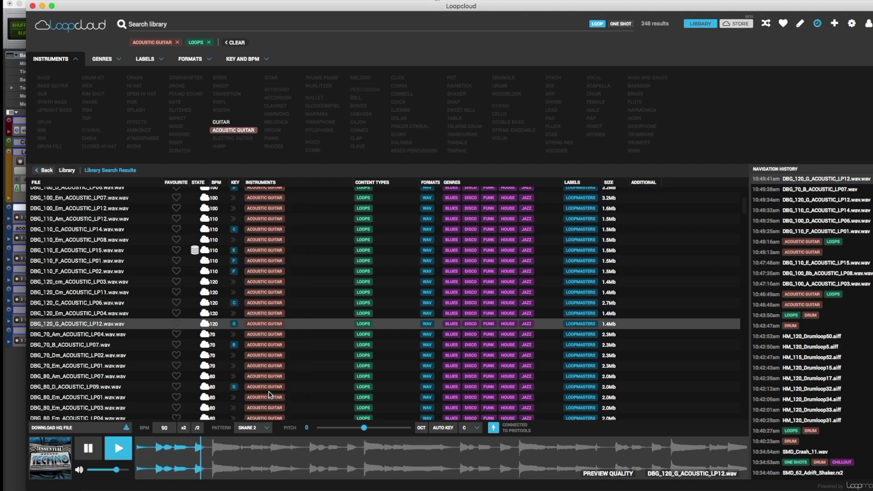
pyautogui.click(253, 430)
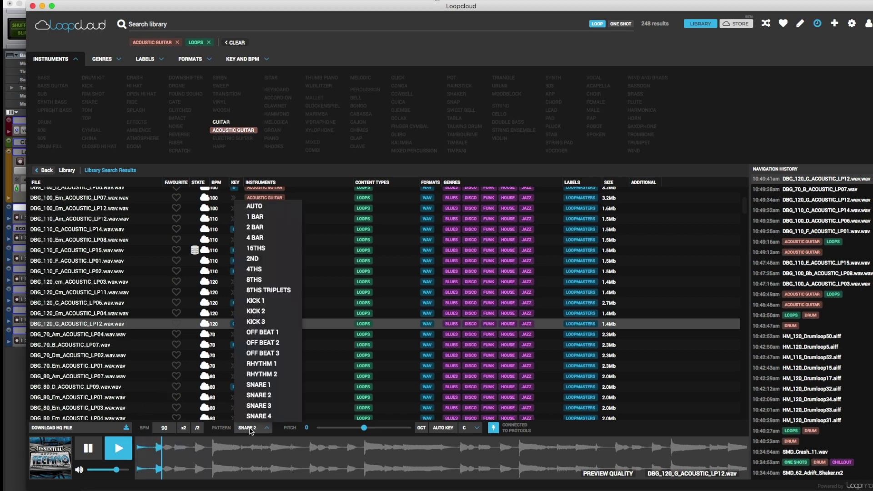
pyautogui.click(272, 401)
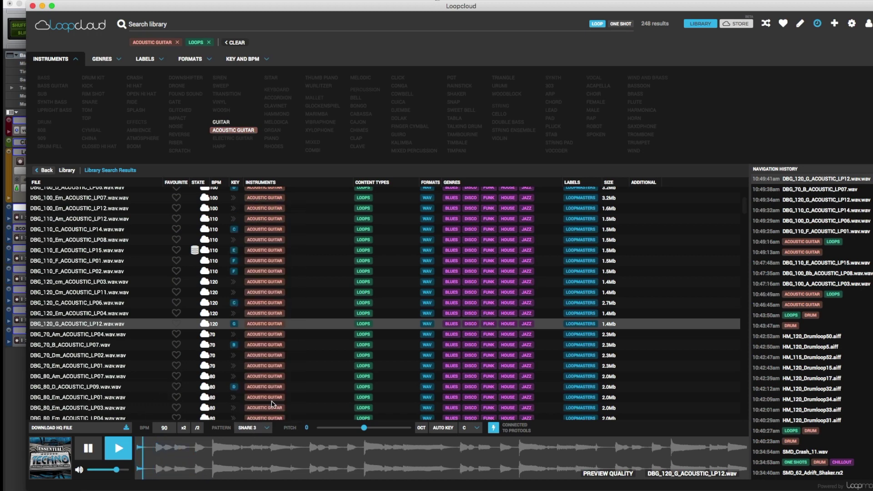
# Try the 16ths pattern on the acoustic guitar preview and set the pattern to 1 Bar.
pyautogui.click(263, 428)
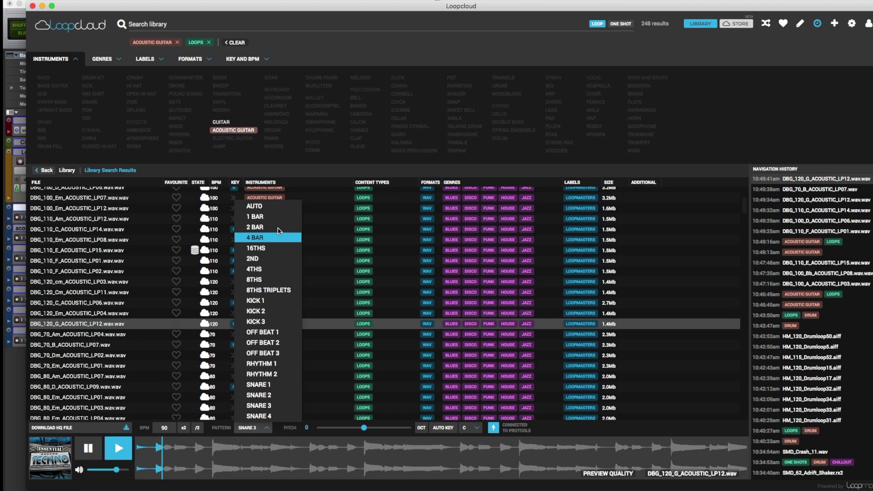
pyautogui.click(274, 249)
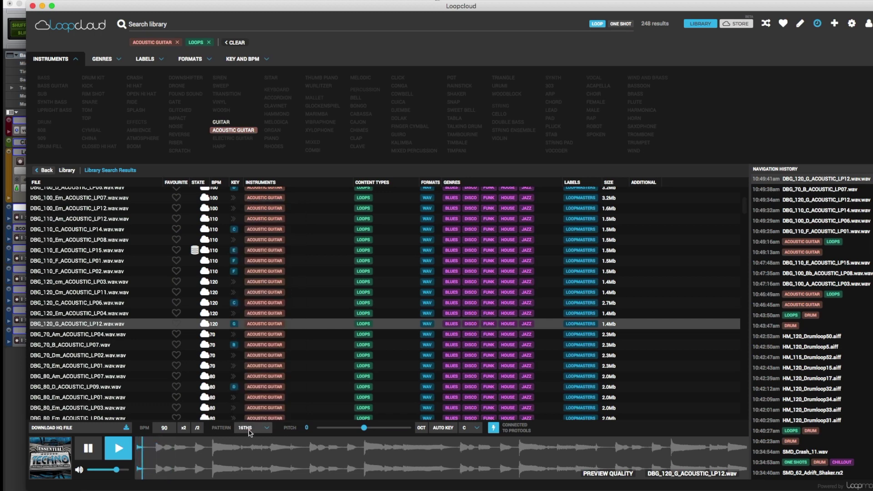
pyautogui.click(254, 431)
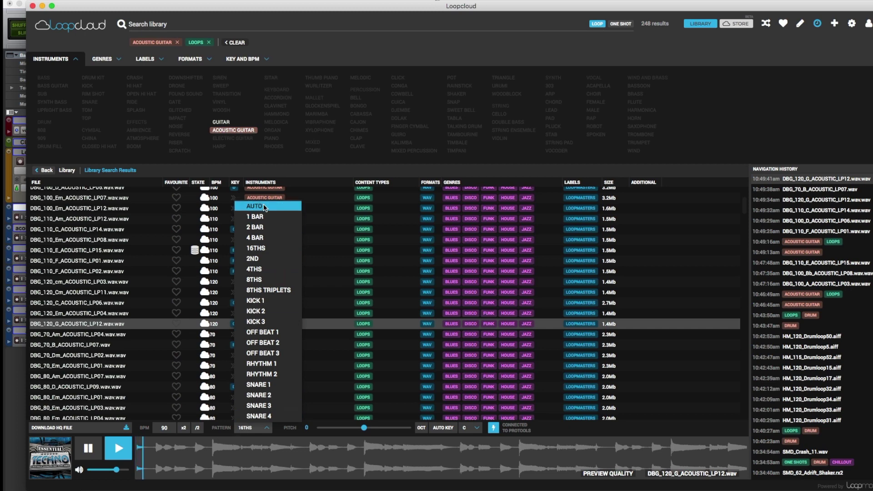
pyautogui.click(266, 216)
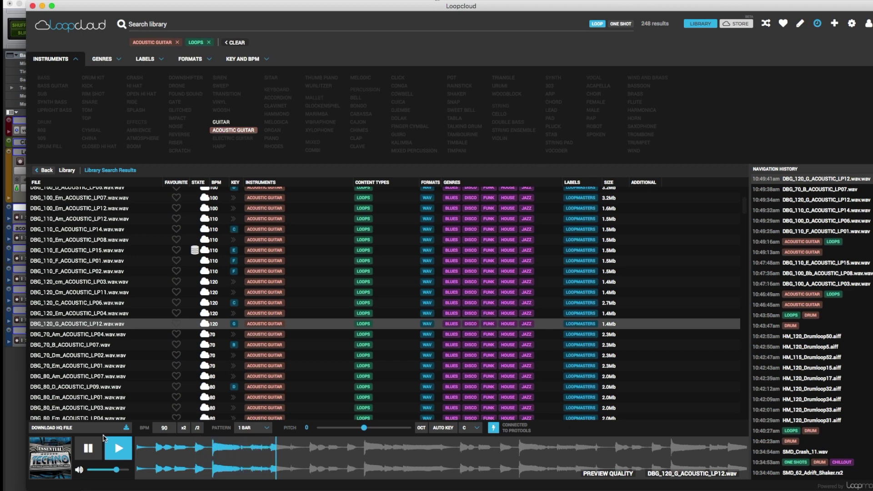
# Download the full-quality DBG_120_G_ACOUSTIC_LP12 and place the processed loop on the acoustic guitar track across bars 1 to 4.
pyautogui.click(76, 428)
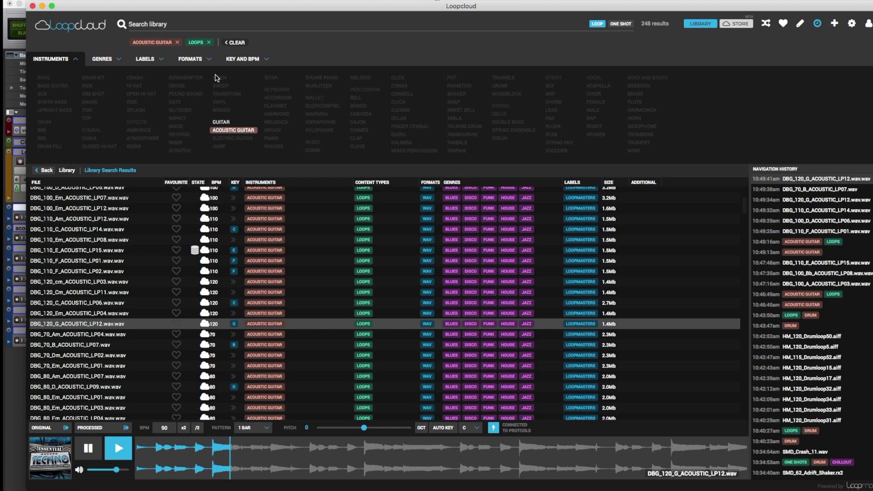
pyautogui.moveTo(210, 9); pyautogui.dragTo(426, 15)
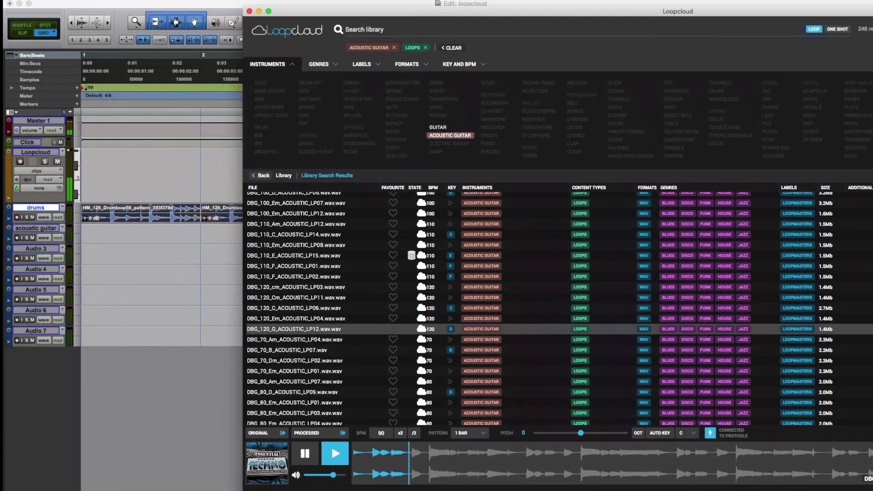
pyautogui.click(98, 235)
# Rename the Audio 3 track as Bass.
pyautogui.doubleClick(38, 249)
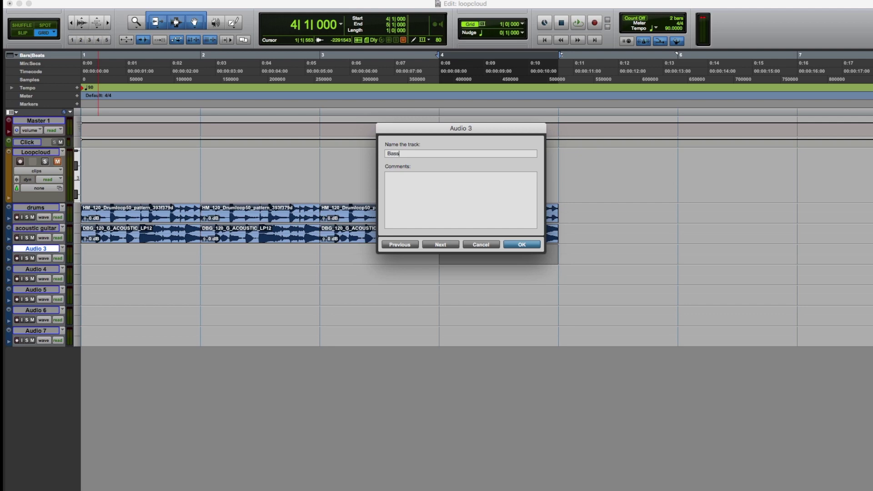
pyautogui.press('Return')
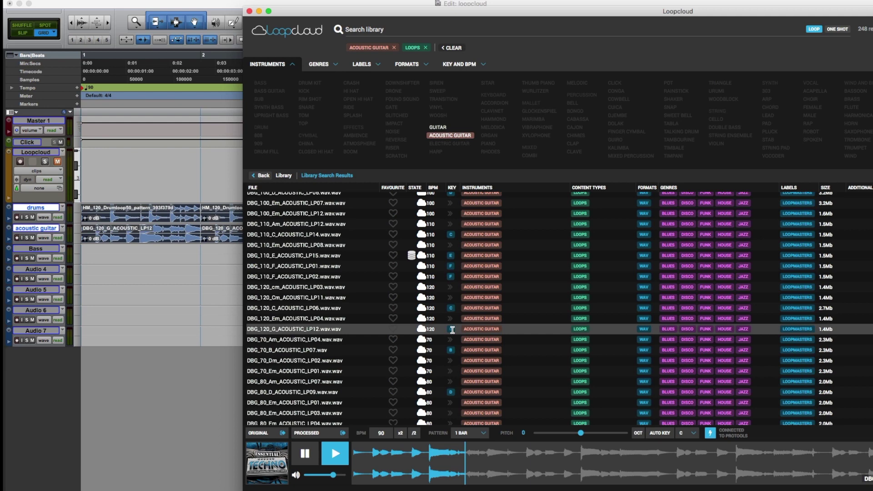
# In Loopcloud, clear the acoustic guitar loop filters and narrow the library to bass sounds in the key of G.
pyautogui.click(454, 47)
pyautogui.click(261, 69)
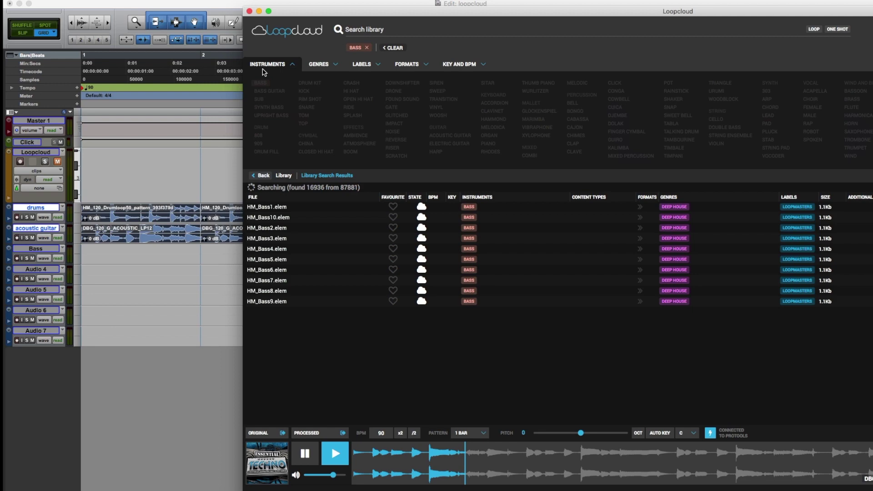
pyautogui.click(459, 65)
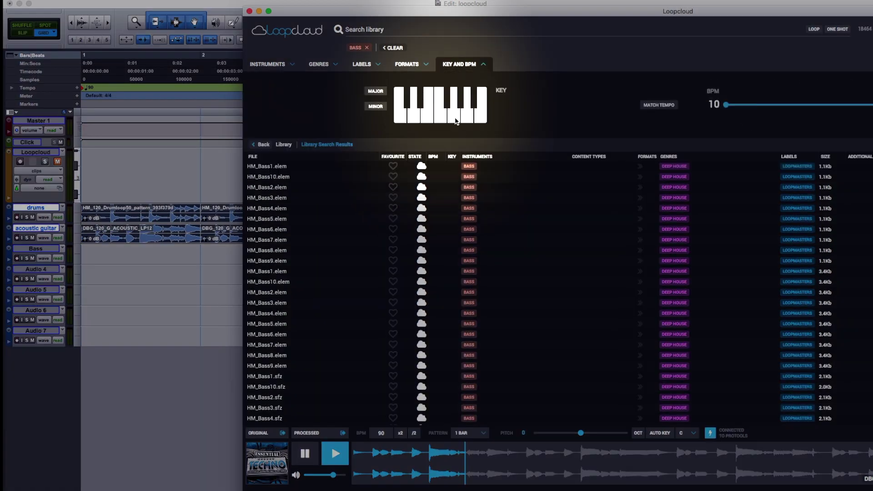
pyautogui.click(453, 117)
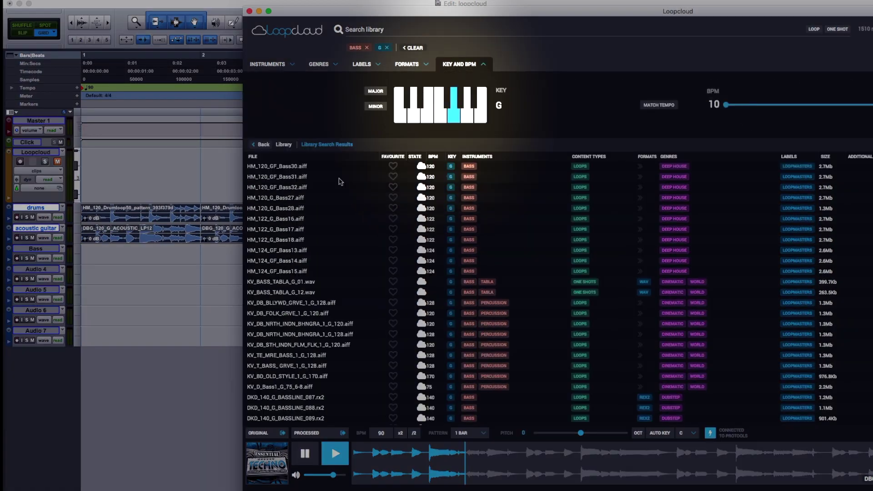
# Audition HM_122_G_Bass16, HM_124_GF_Bass15 and KV_DB_NRTH_INDN_BHNGRA_1_G_120 in sync with the session, replaying HM_124_GF_Bass15.
pyautogui.click(335, 454)
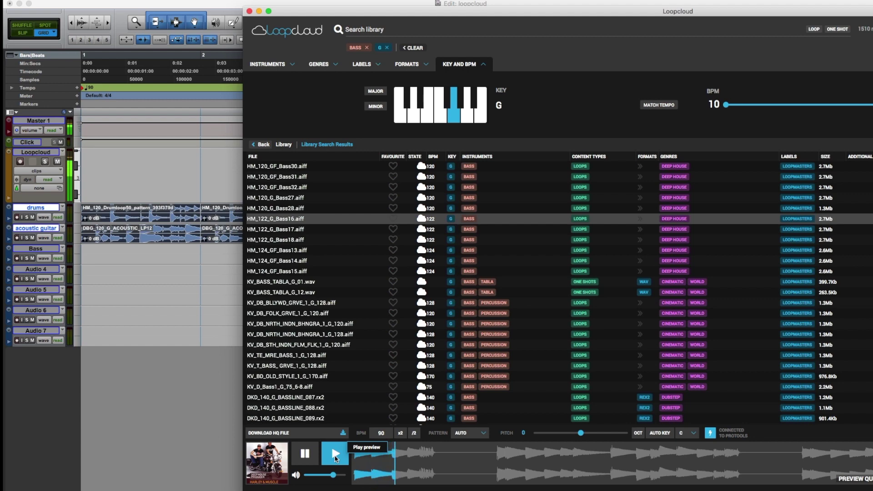
pyautogui.click(342, 271)
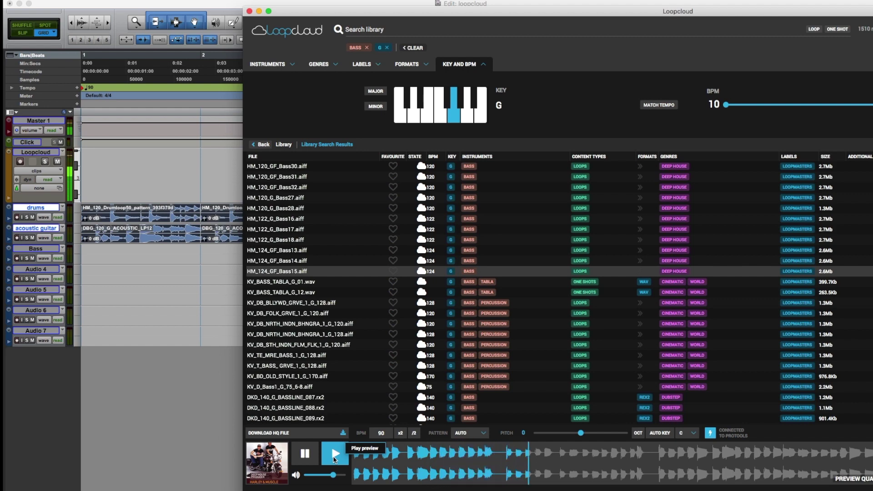
pyautogui.click(335, 454)
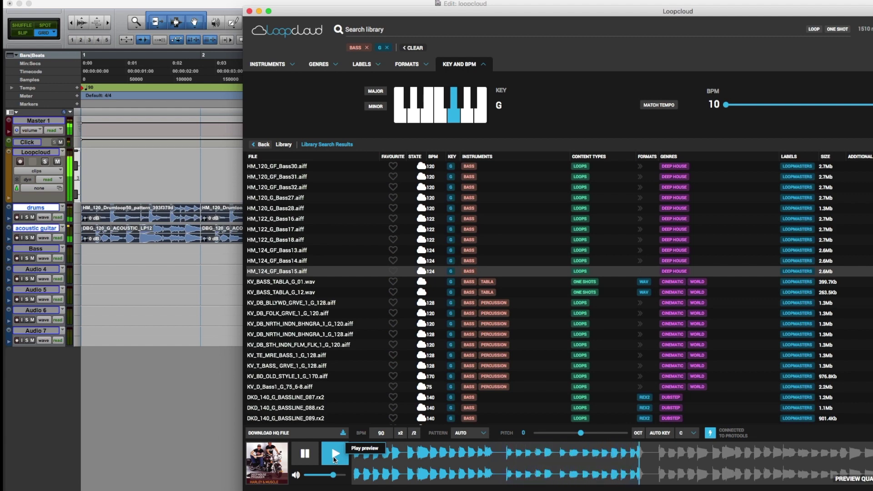
pyautogui.click(335, 455)
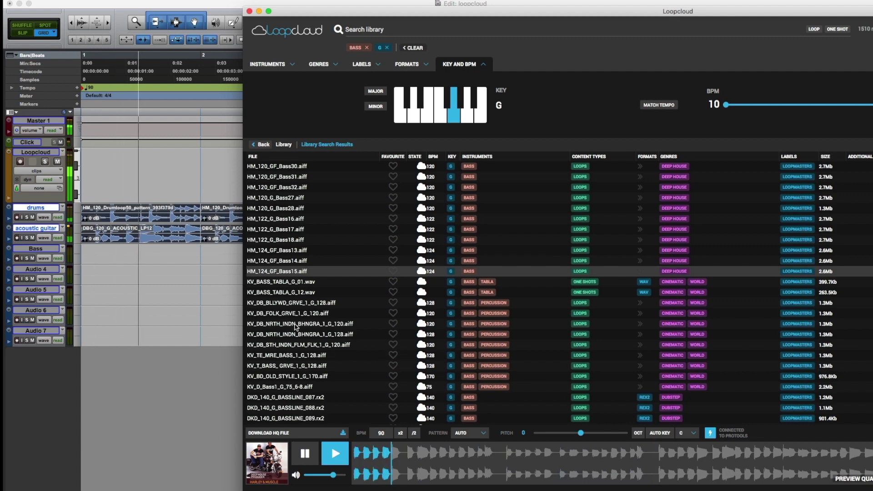
pyautogui.click(296, 325)
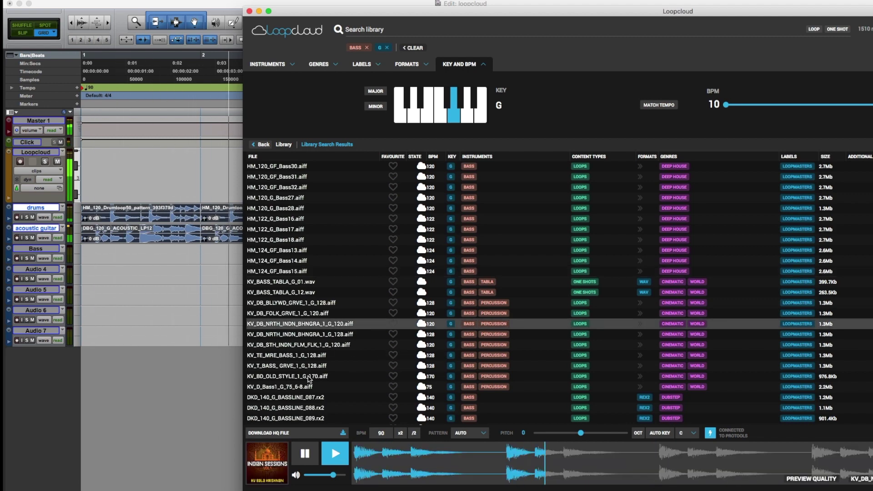
# Preview the one-shot DKD_140_BASS_HIT_G_042, download it and place the processed version at bar 1 of the Bass track.
pyautogui.scroll(-5, 300, 339)
pyautogui.click(293, 378)
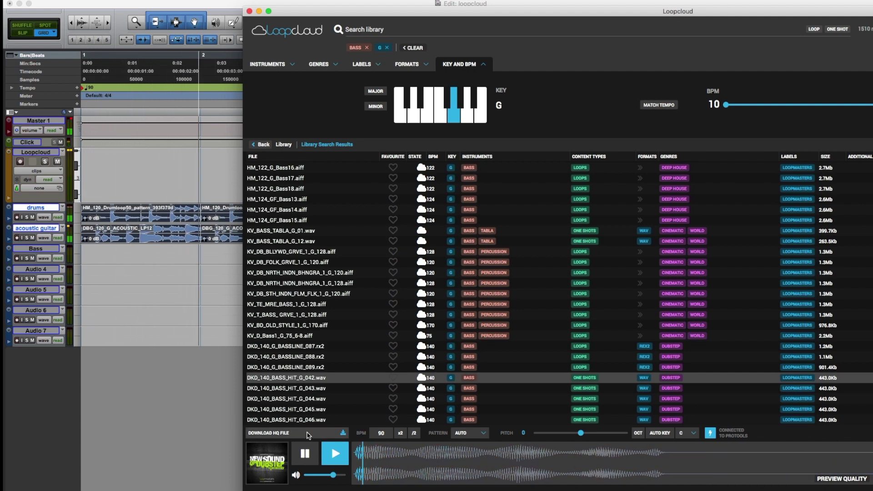
pyautogui.moveTo(314, 436)
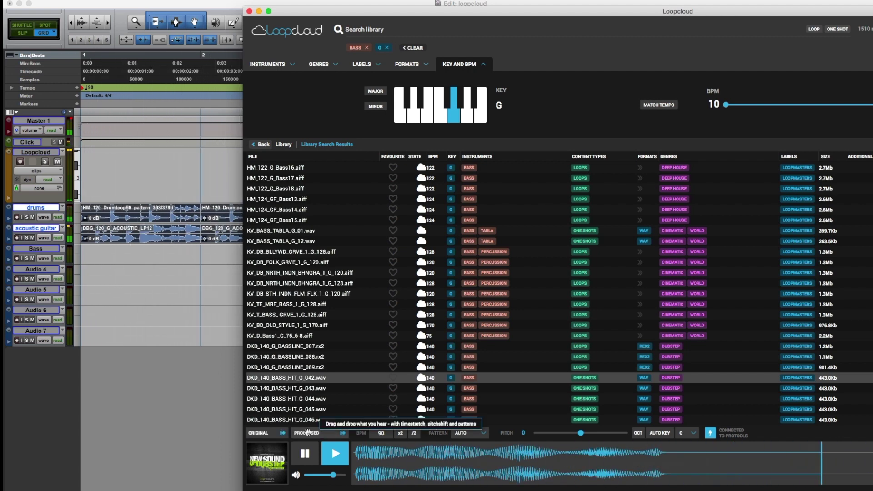
pyautogui.moveTo(320, 436); pyautogui.dragTo(101, 258)
pyautogui.click(101, 258)
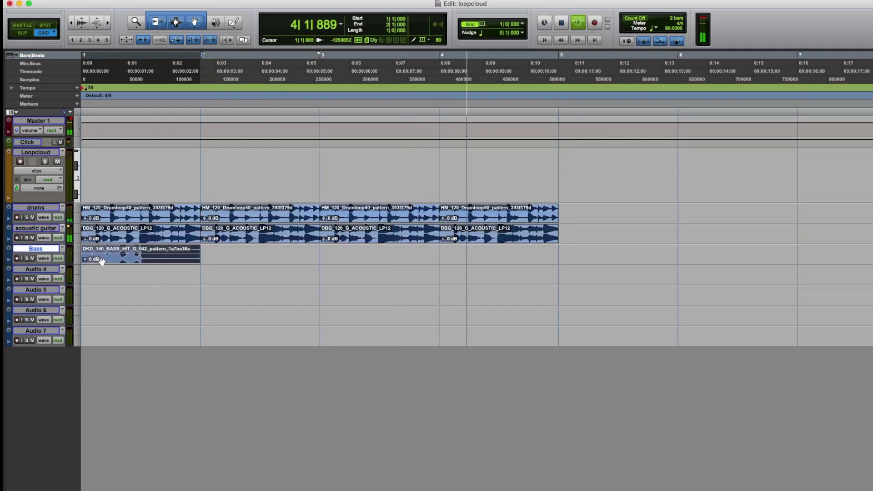
# Play the Pro Tools arrangement from bar 1 and copy the bass hit clip to bar 3 of the Bass track, ending with playback stopped.
pyautogui.press('space')
pyautogui.click(101, 260)
pyautogui.press('space')
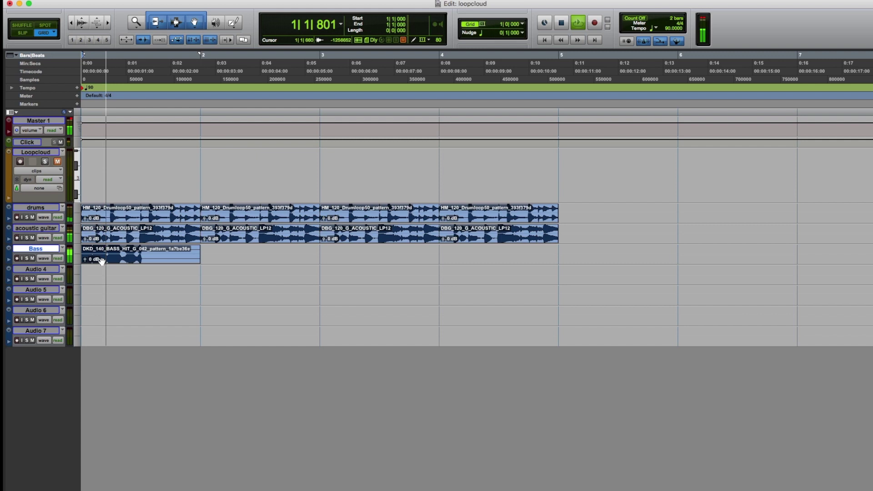
pyautogui.press('p')
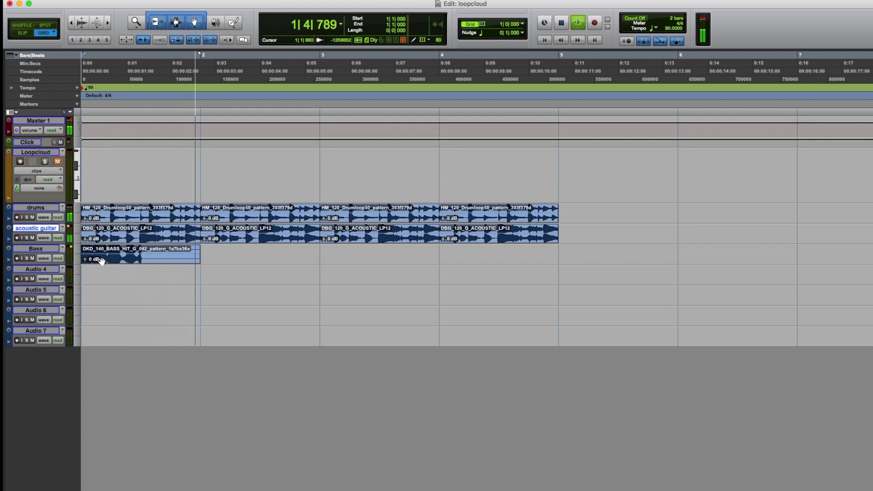
pyautogui.moveTo(127, 259); pyautogui.dragTo(337, 247)
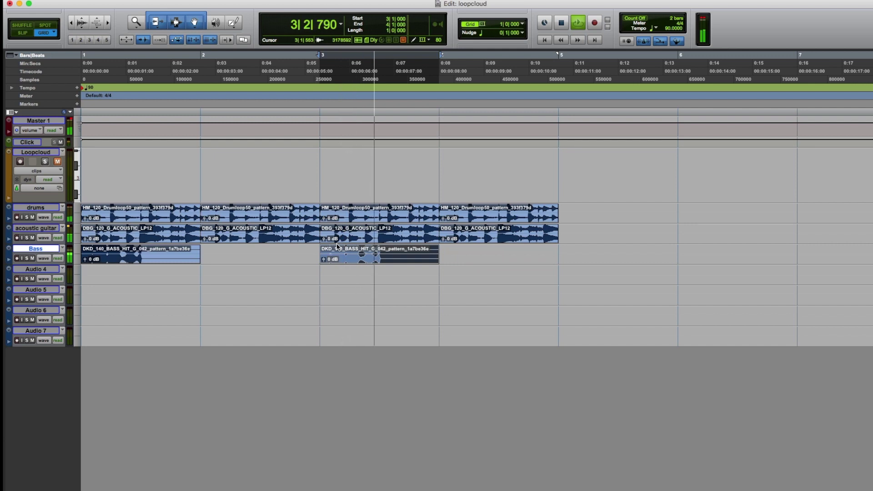
pyautogui.press('space')
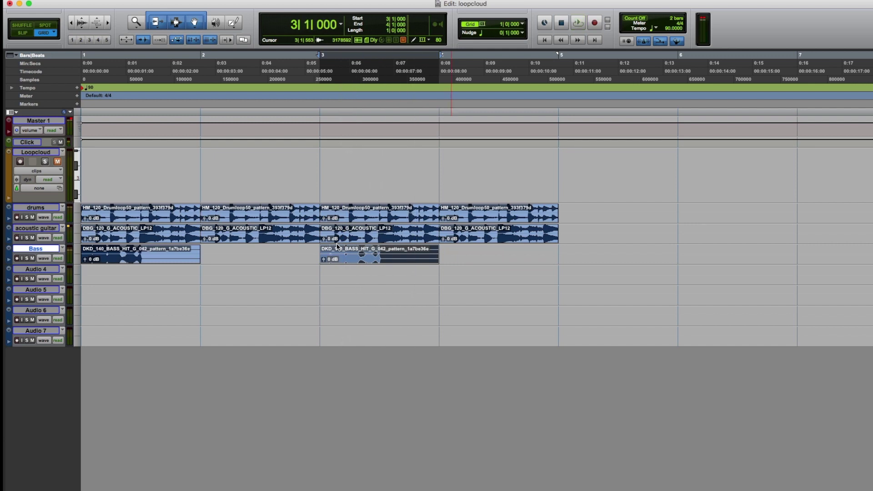
# Switch back to Loopcloud.
pyautogui.press('super+Tab')
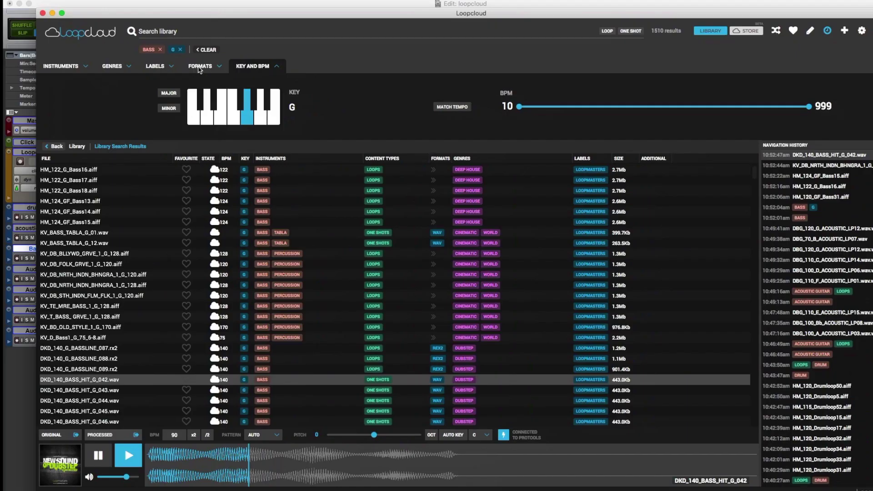